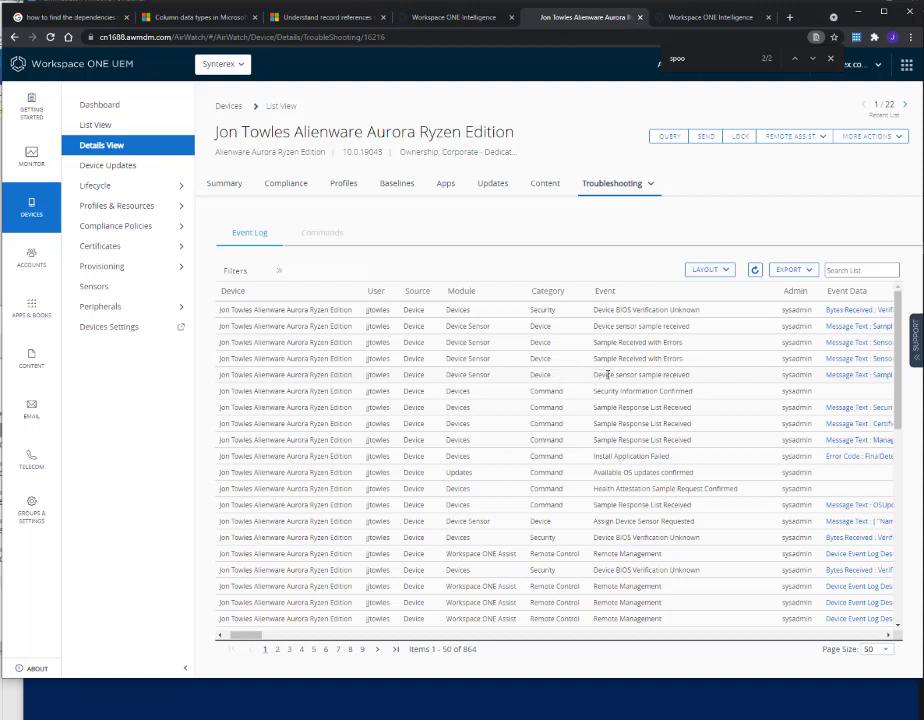
Step: Copy the full message text of the lower "Device sensor sample received" event into a new Notepad++ document
left_click_drag(594, 375, 805, 378)
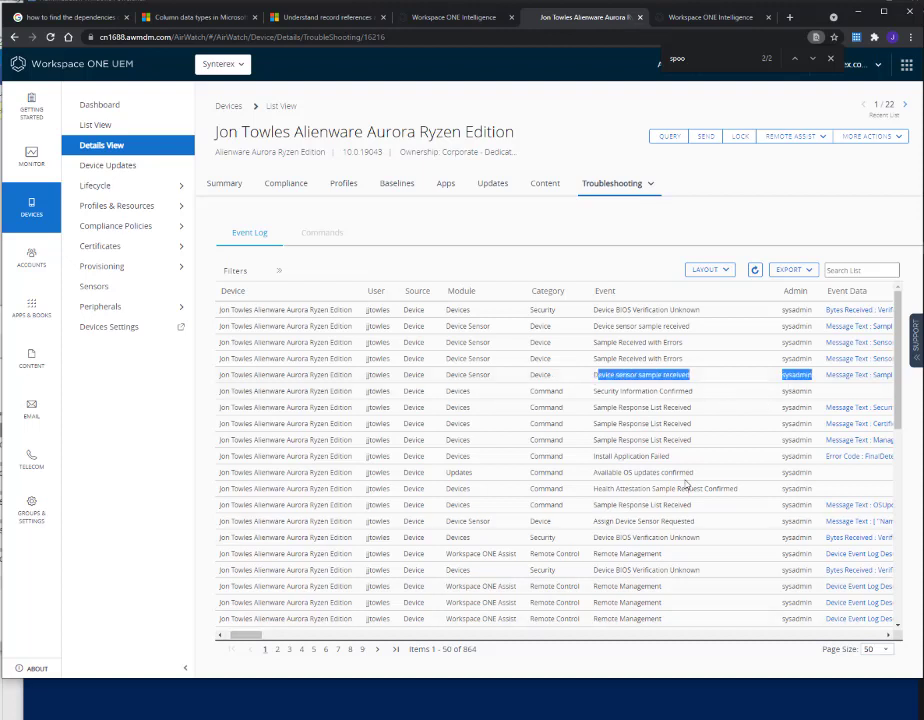
left_click(848, 375)
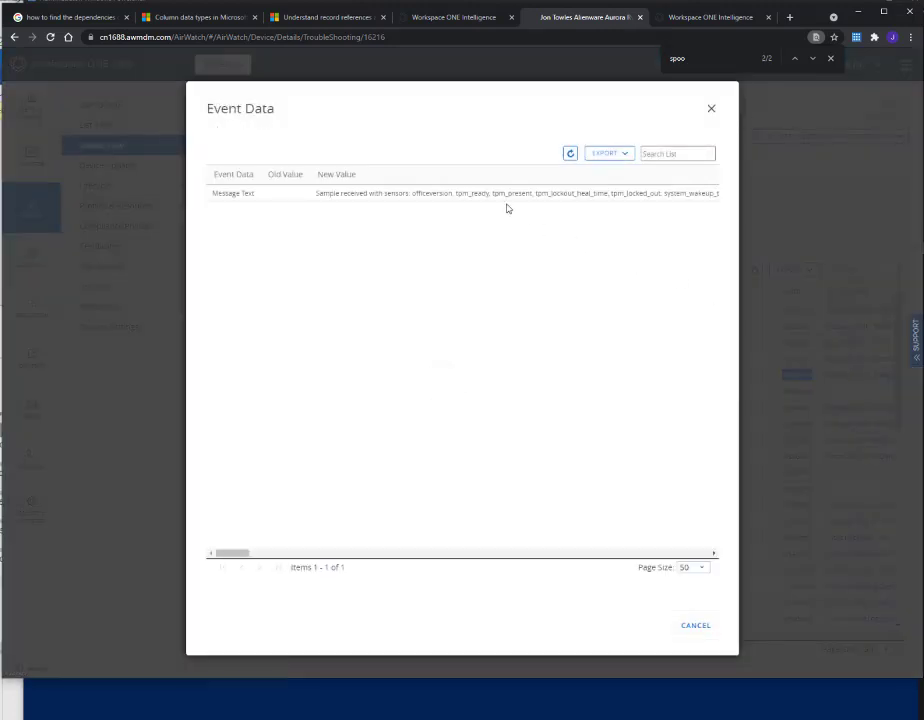
triple_click(510, 192)
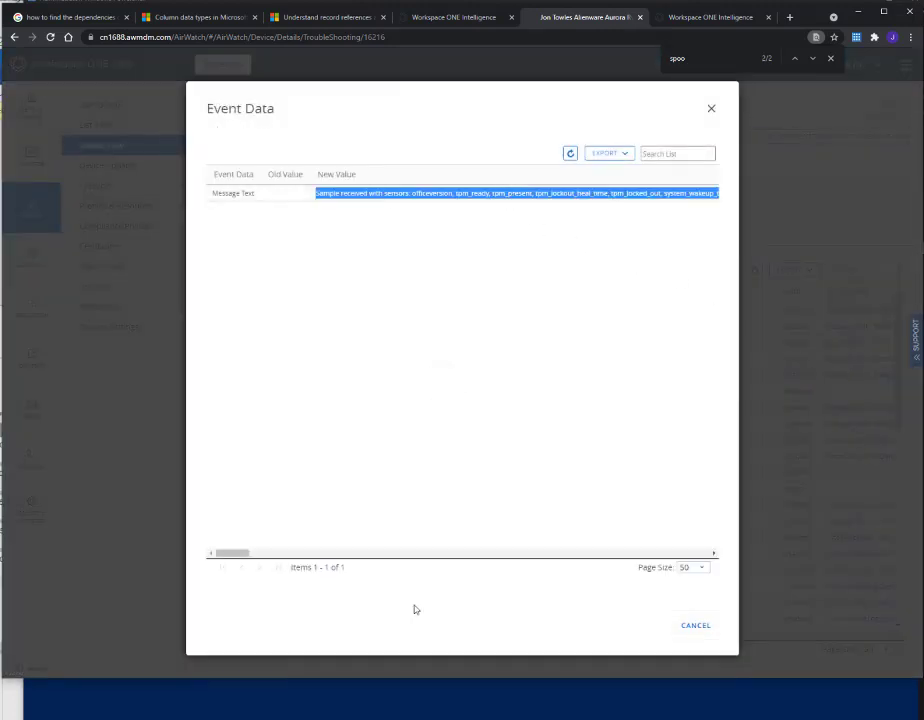
key("ctrl+c")
key("alt+Tab")
key("ctrl+n")
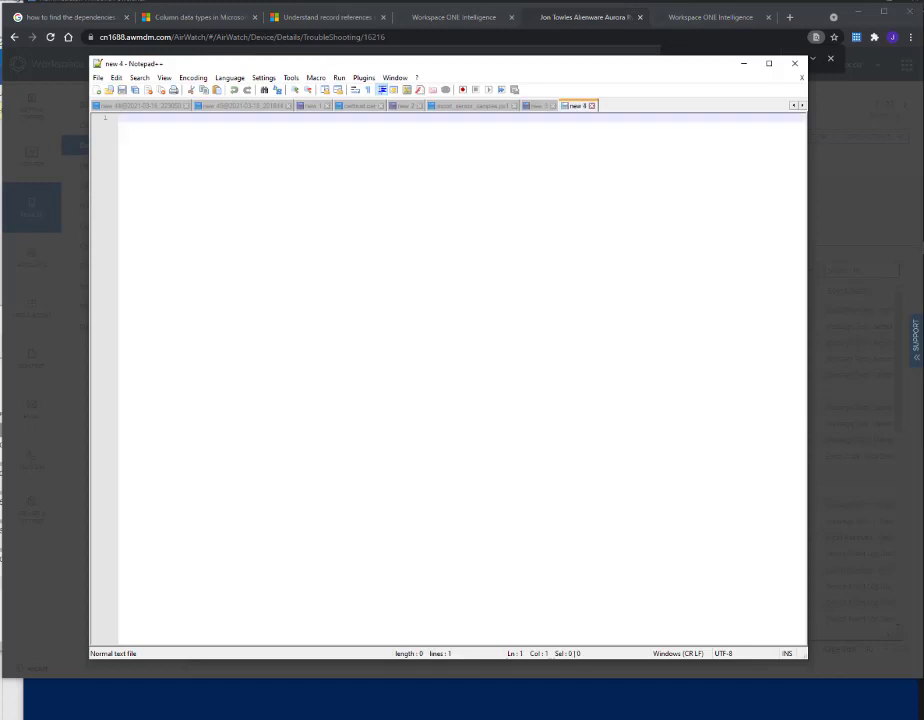
key("ctrl+v")
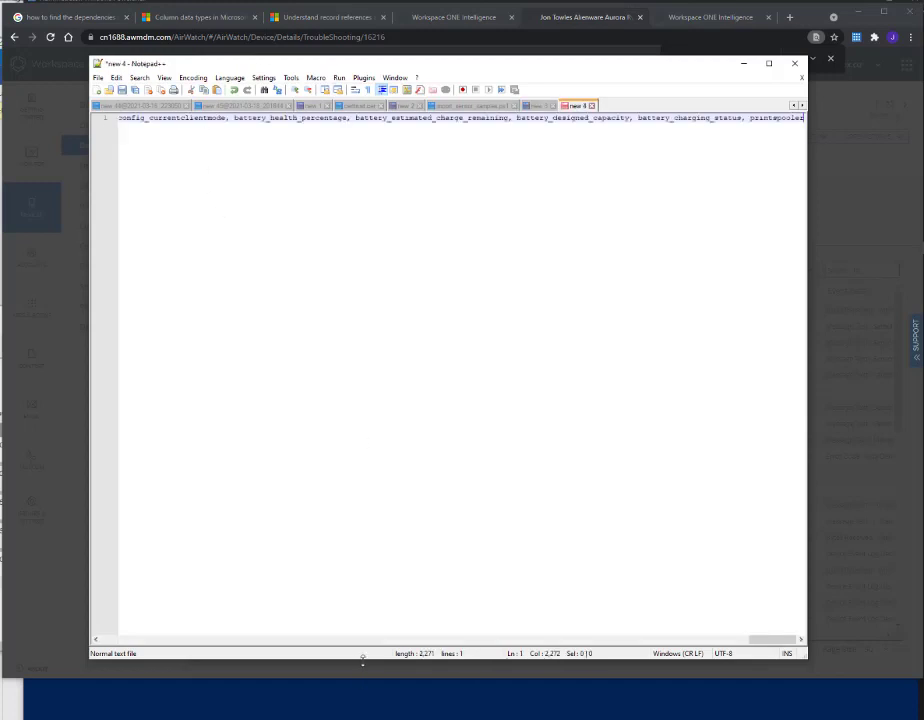
Step: Open Notepad and paste the copied sensor message there as wrapped text for reading
key("super")
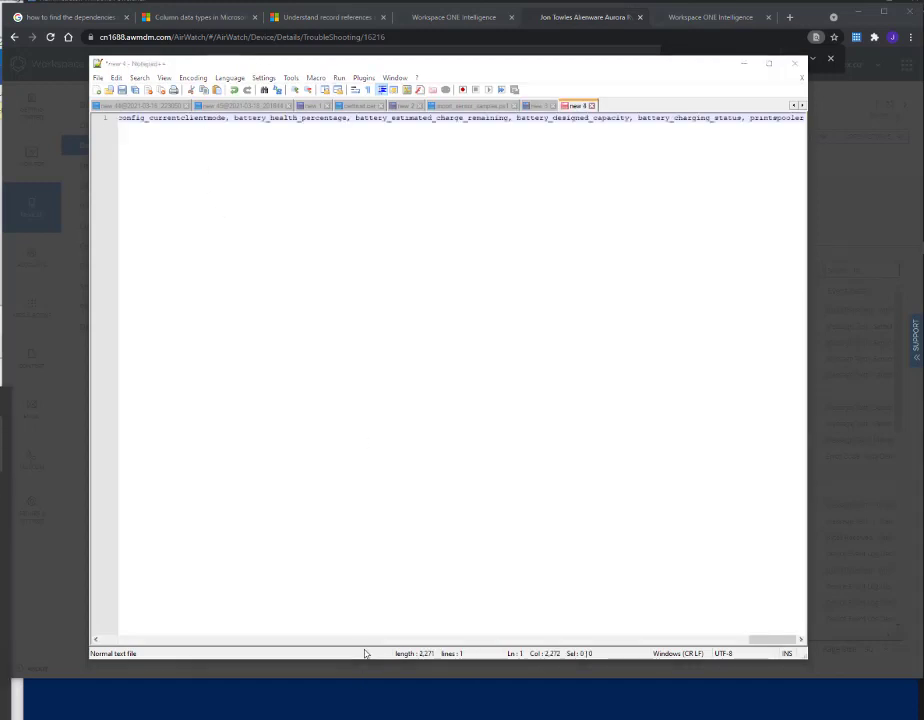
type("n")
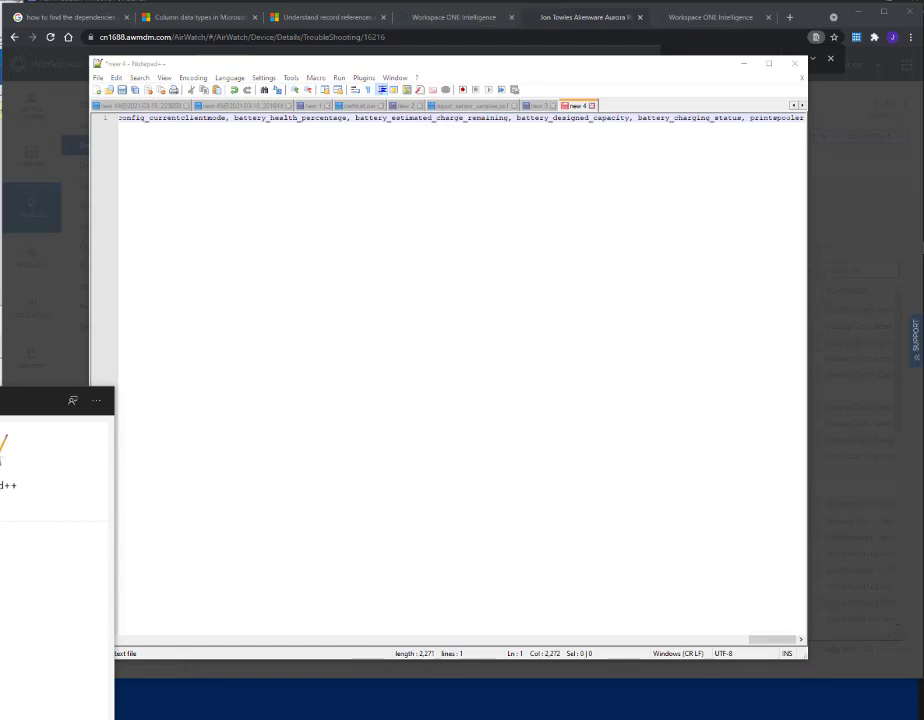
key("Return")
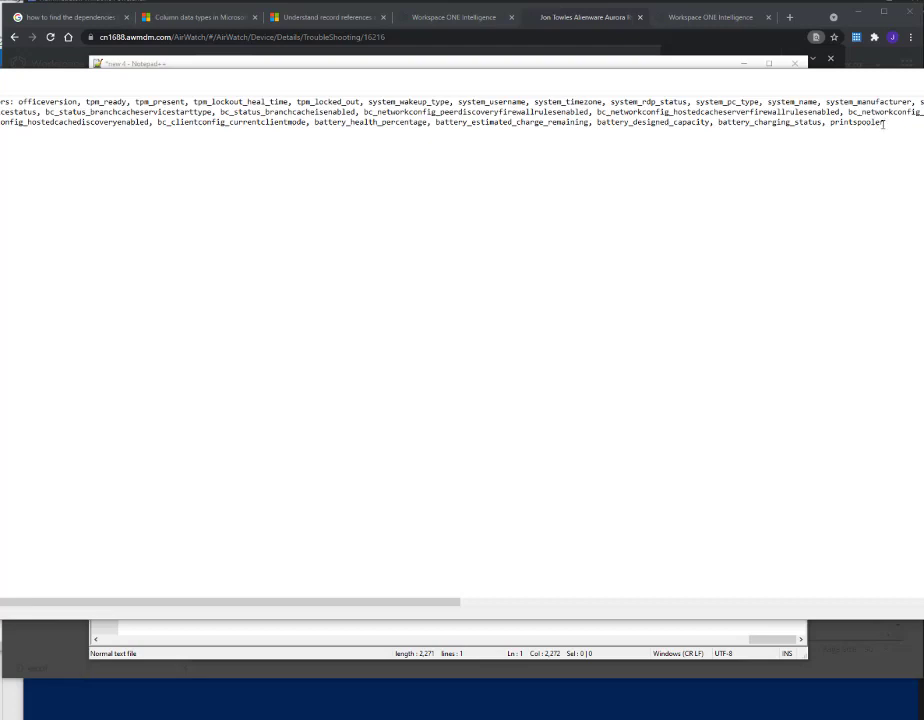
left_click_drag(883, 123, 2, 101)
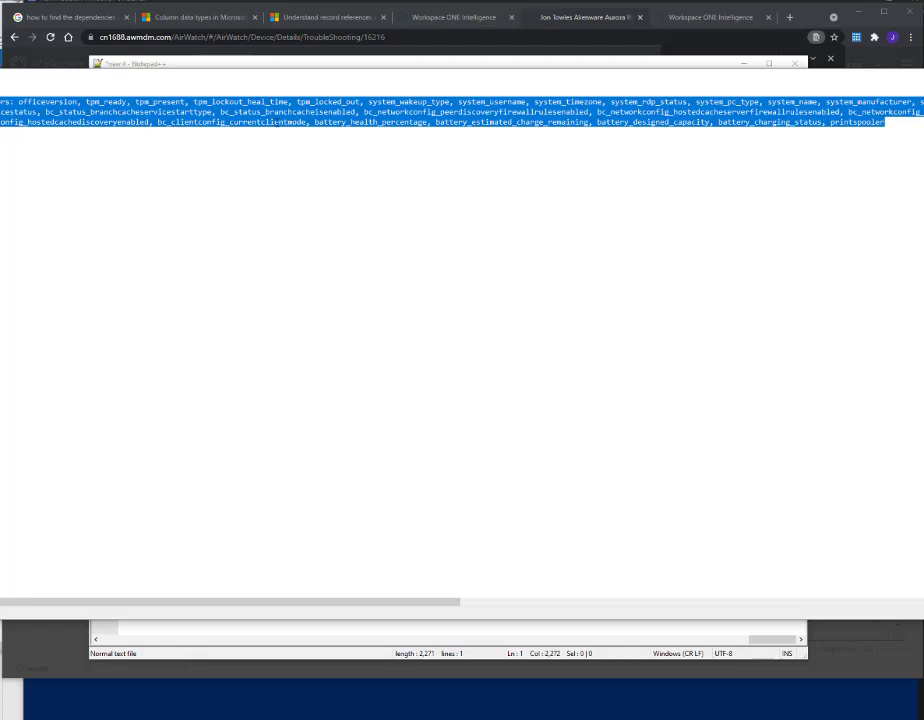
left_click(202, 640)
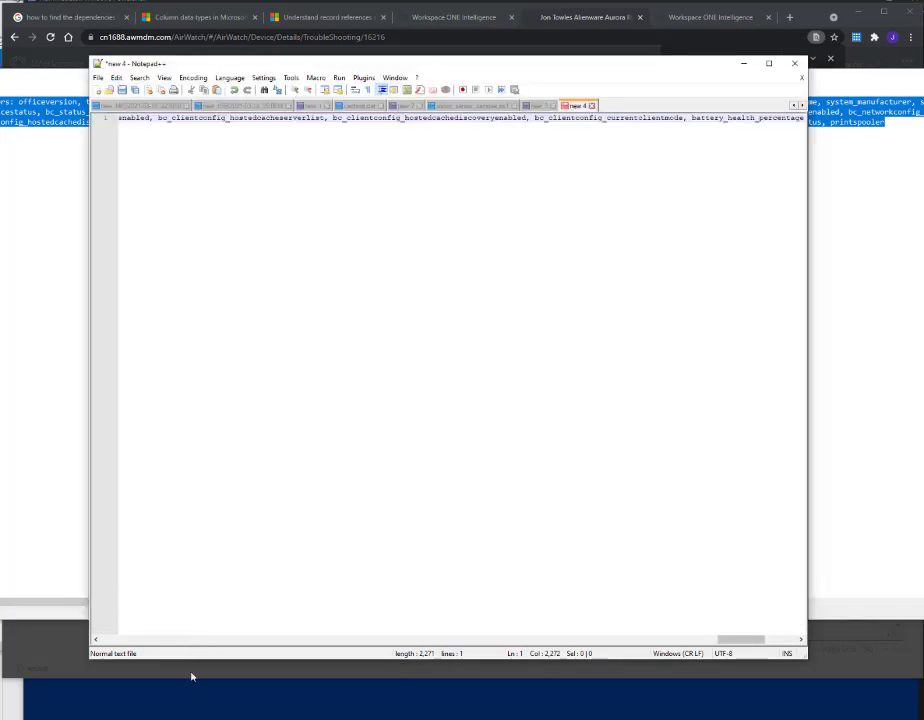
Step: Copy the message text of the lower "Sample Received with Errors" event from the browser into Notepad below the sensor list
left_click(580, 20)
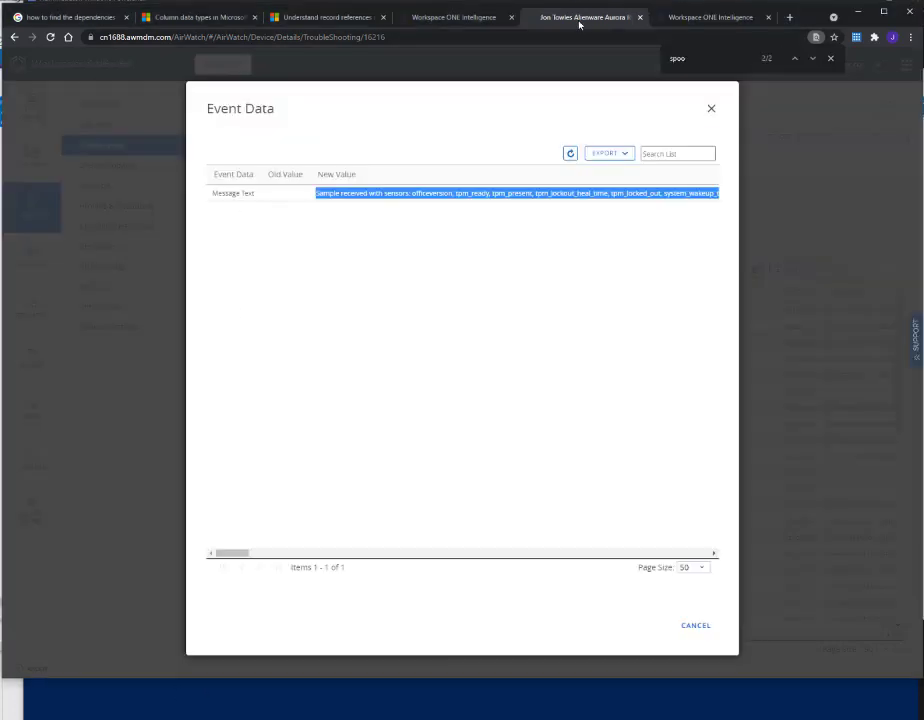
left_click(711, 110)
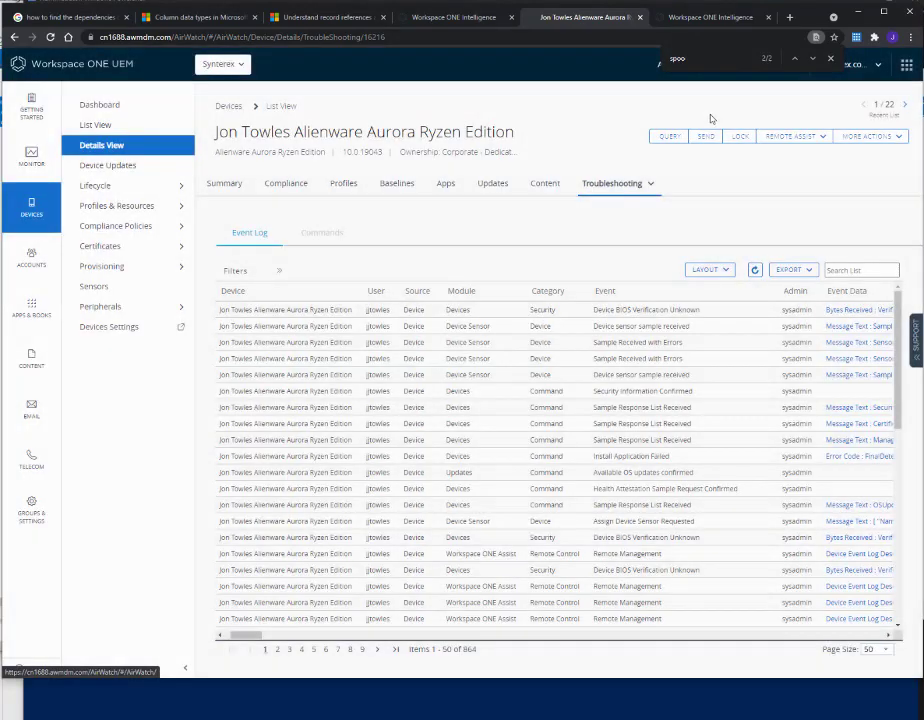
left_click(848, 358)
double_click(533, 193)
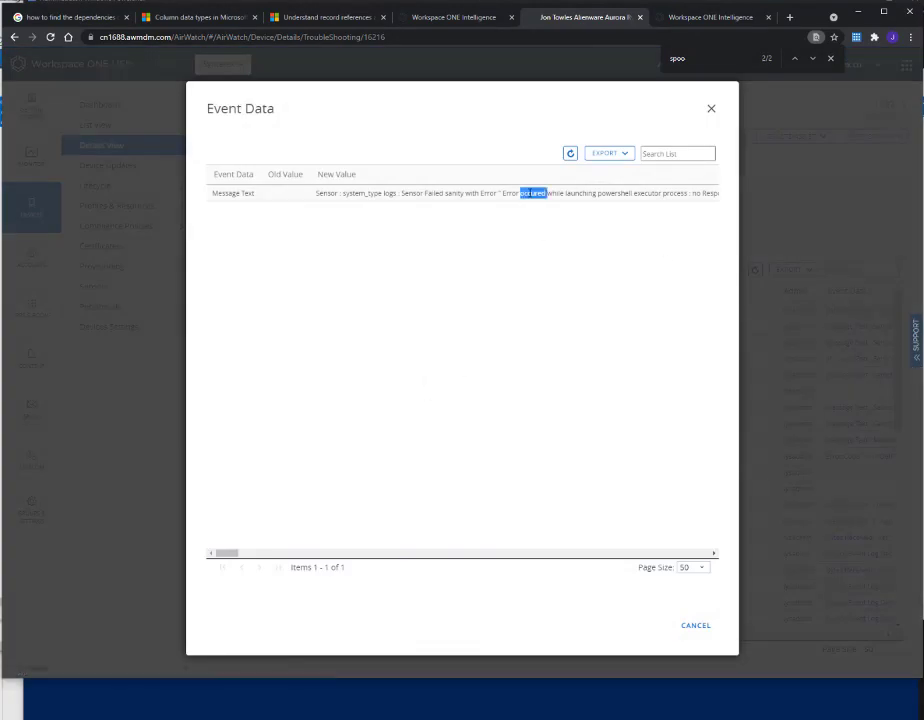
triple_click(530, 193)
key("alt+Tab")
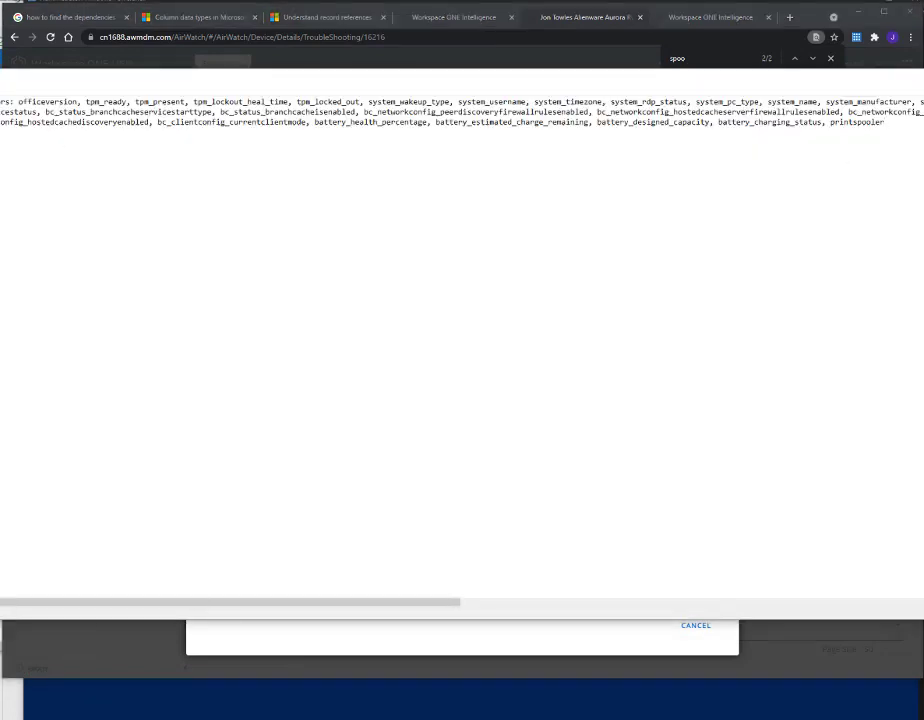
key("ctrl+v")
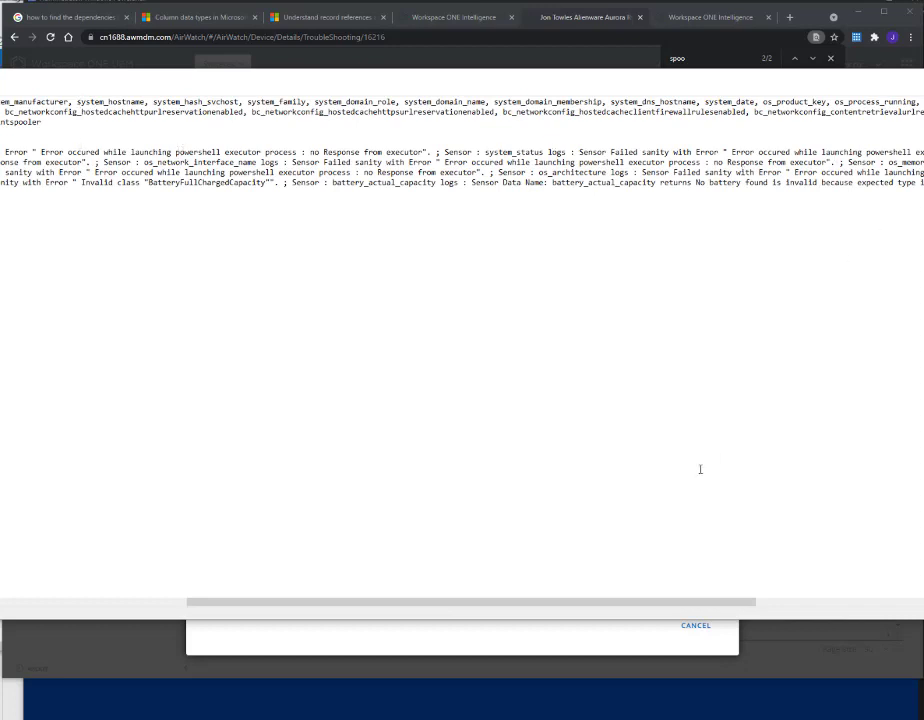
Step: Examine the pasted sensor error logs for the checkbattery entry and highlight its error text
left_click_drag(656, 602, 923, 629)
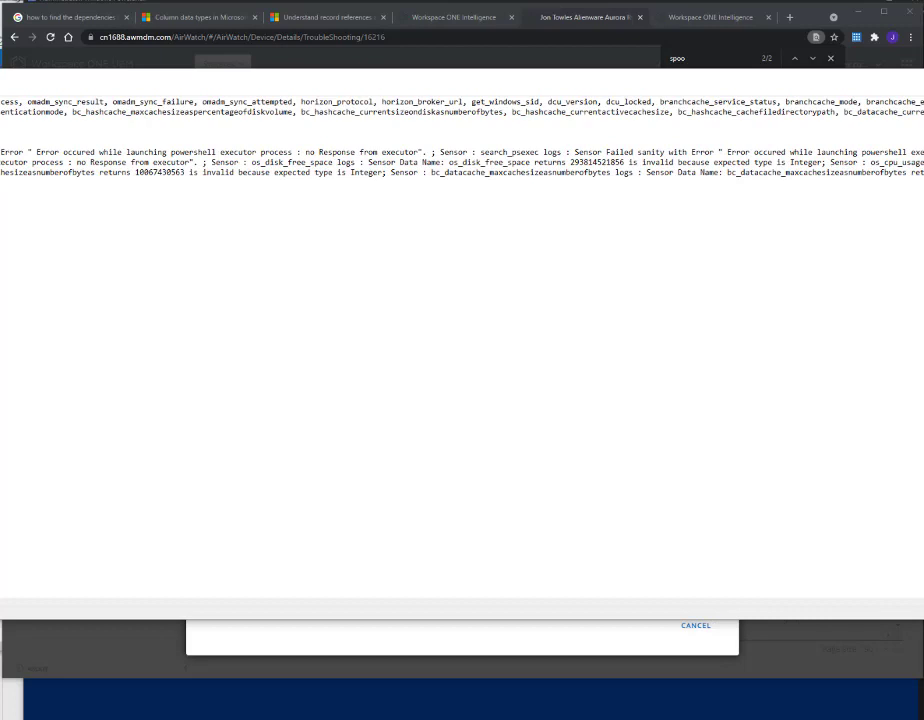
left_click(422, 183)
left_click(422, 183)
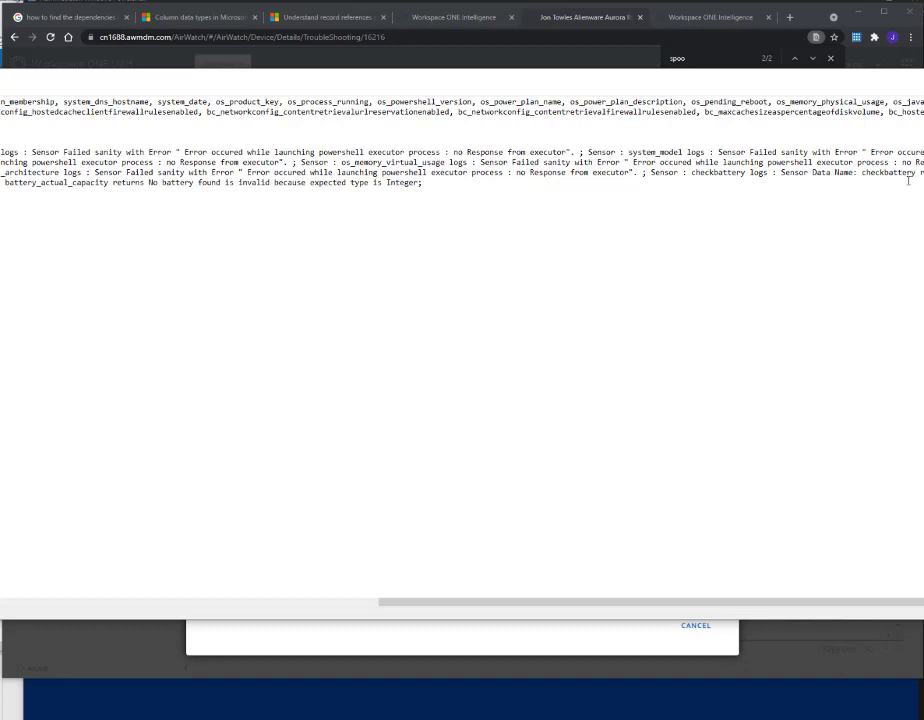
left_click_drag(800, 604, 854, 602)
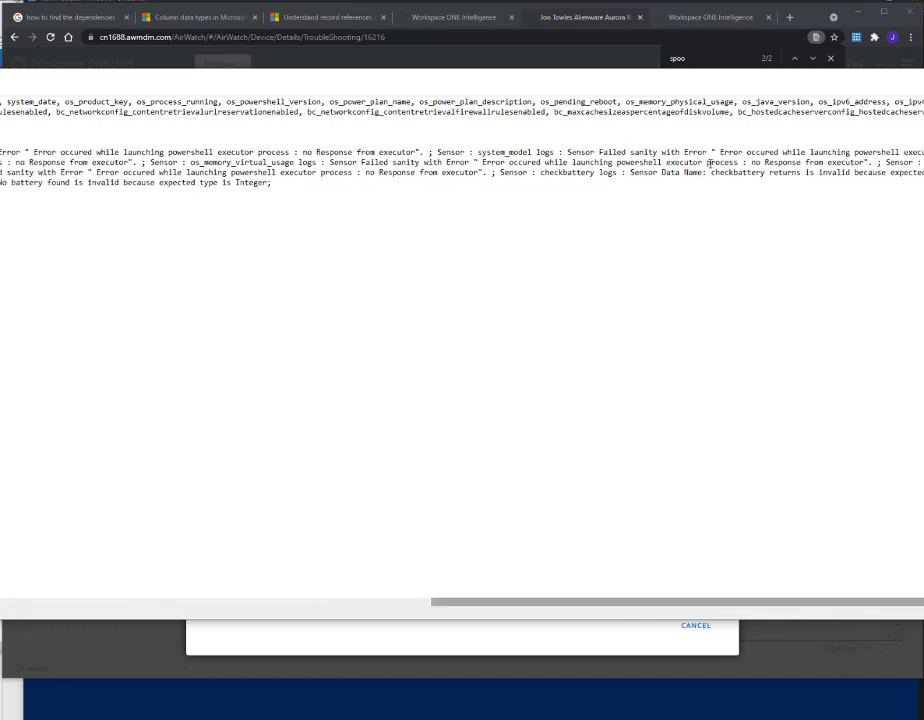
left_click_drag(711, 173, 922, 173)
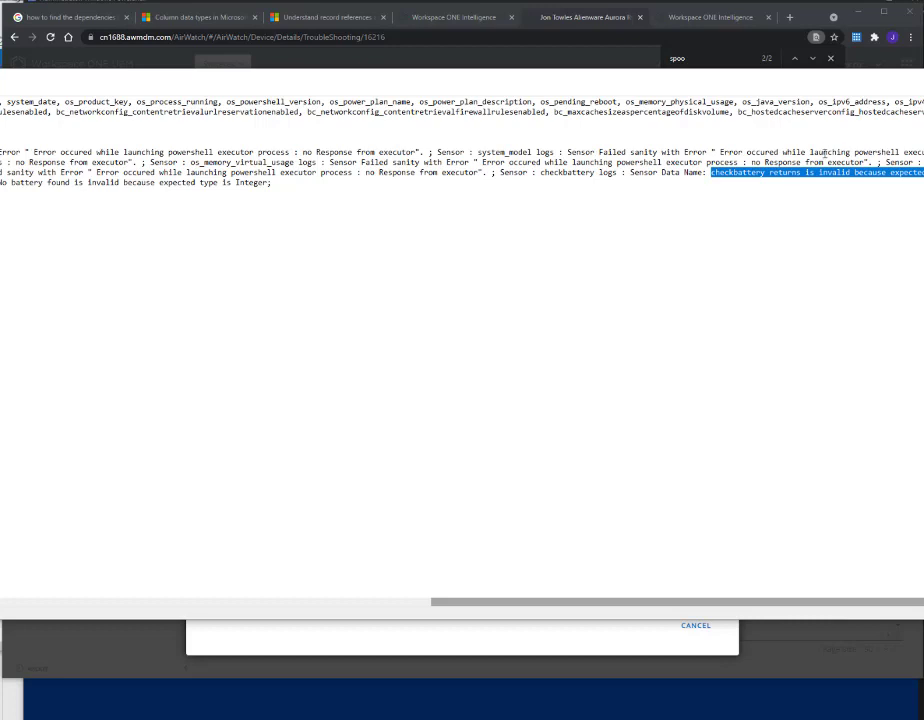
Step: Close the unsaved Device Sensors report page and the event data, and open the UEM Sensors page in a new browser tab
left_click(470, 20)
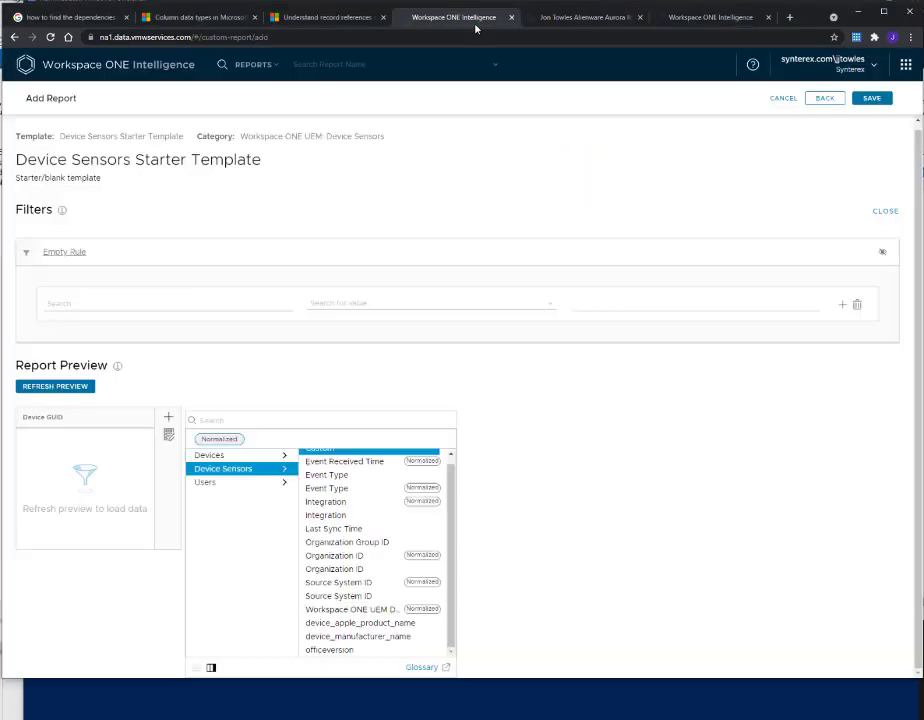
left_click(511, 17)
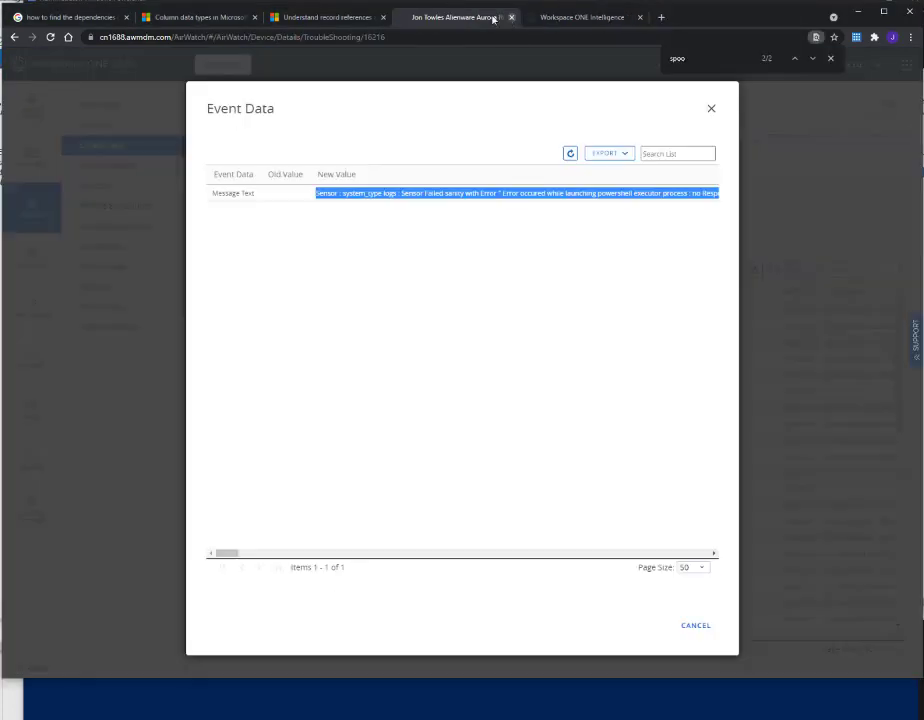
left_click(712, 109)
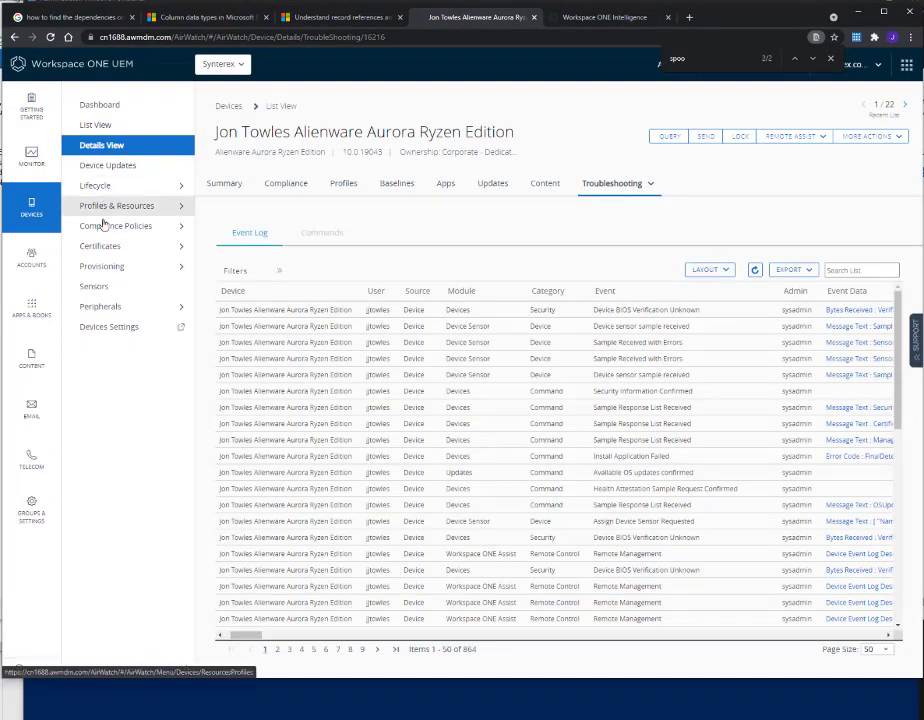
right_click(94, 288)
left_click(146, 299)
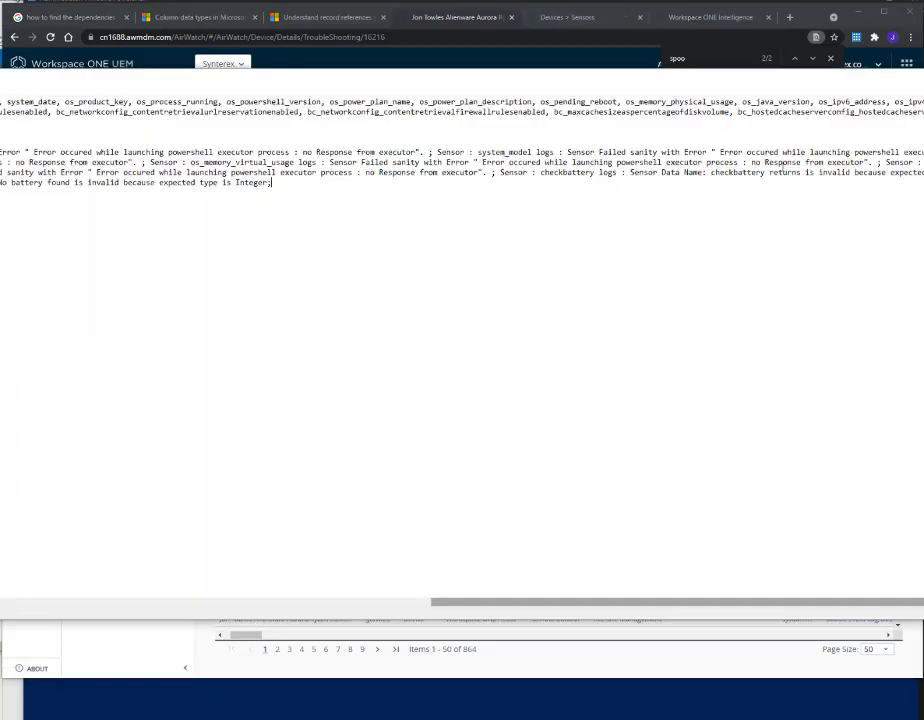
left_click(711, 22)
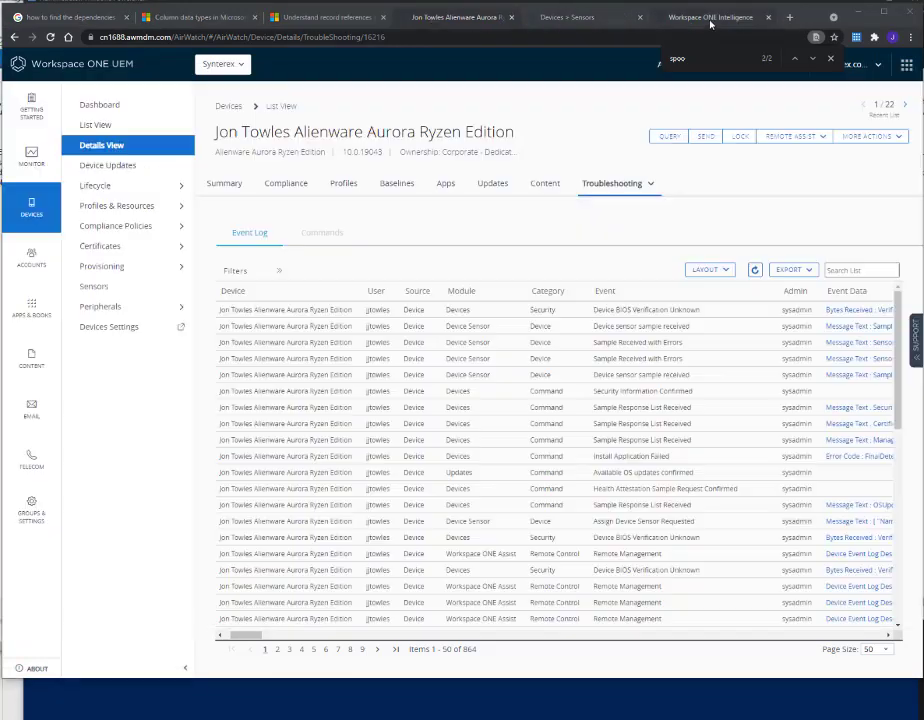
left_click(711, 22)
left_click(574, 18)
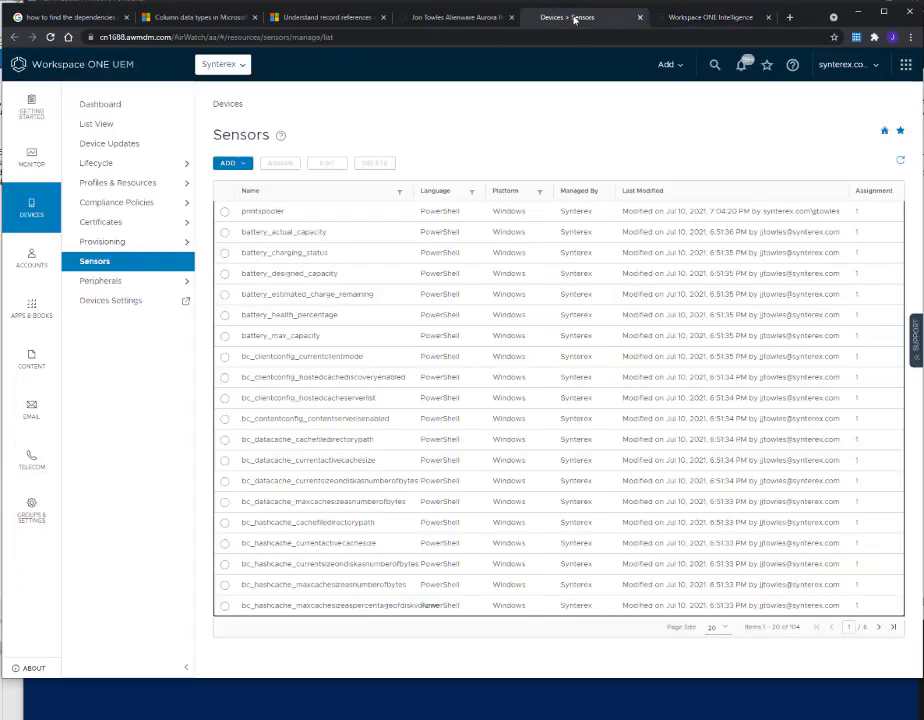
Step: Recheck the sensor name in Notepad, and look for "checkb" through all pages of the sensor list
key("alt+Tab")
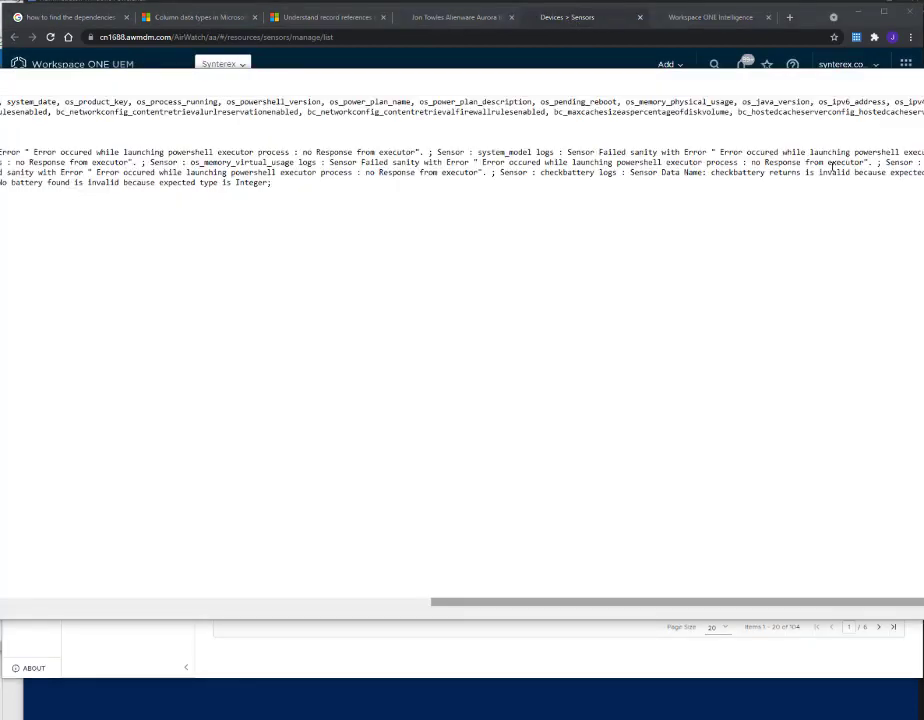
left_click(570, 20)
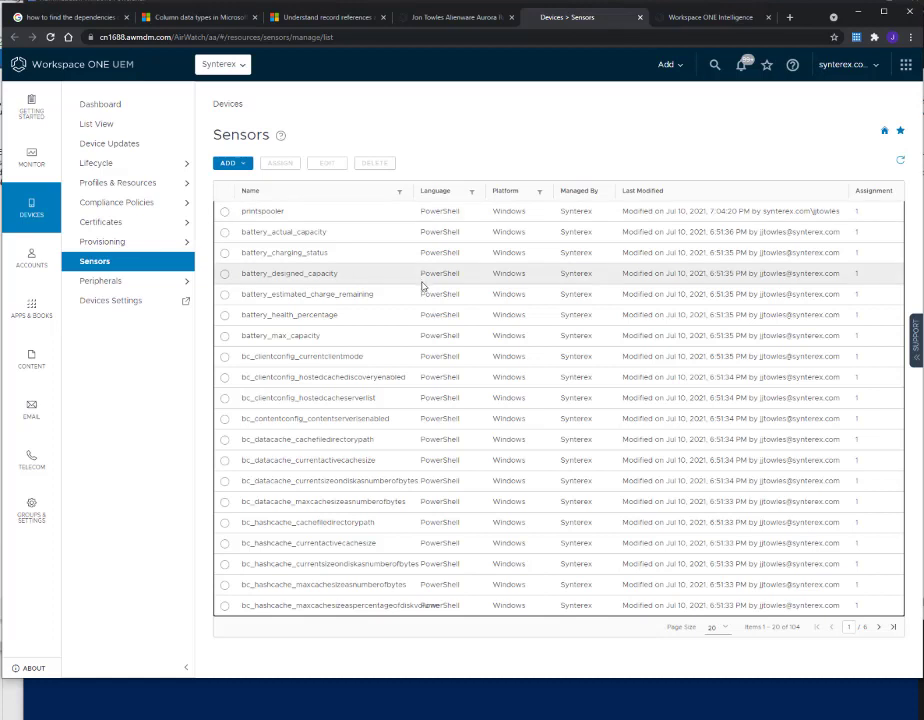
key("ctrl+f")
type("checkb")
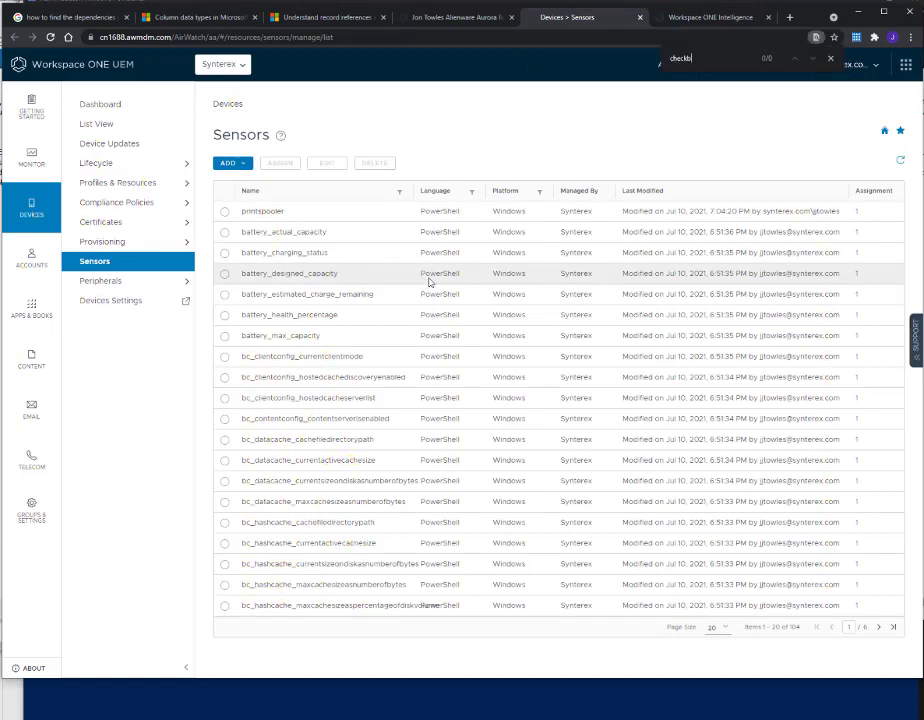
left_click(879, 627)
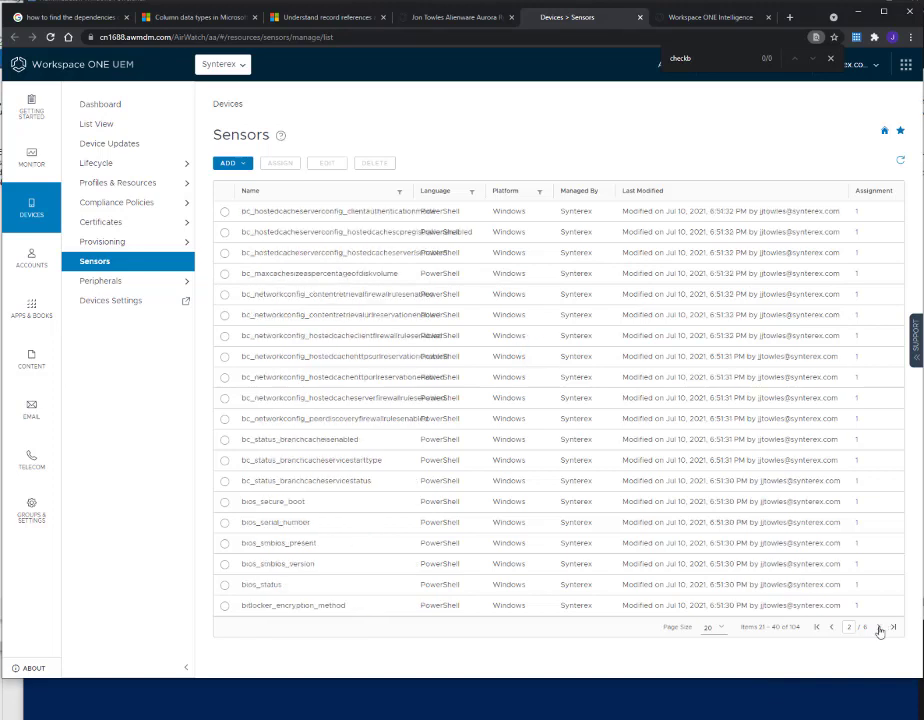
left_click(879, 627)
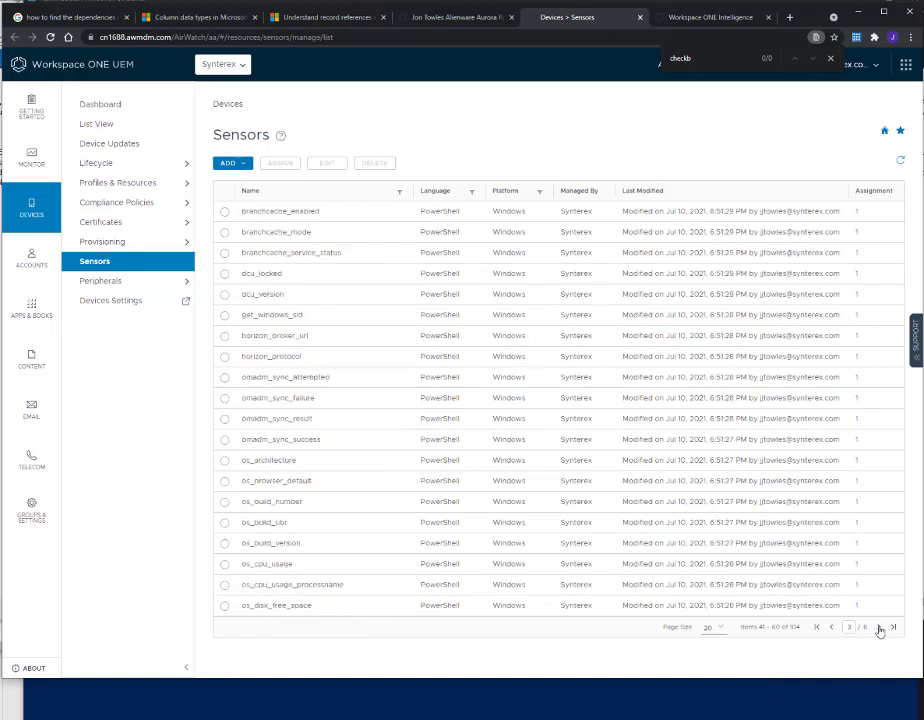
left_click(879, 627)
left_click(879, 627)
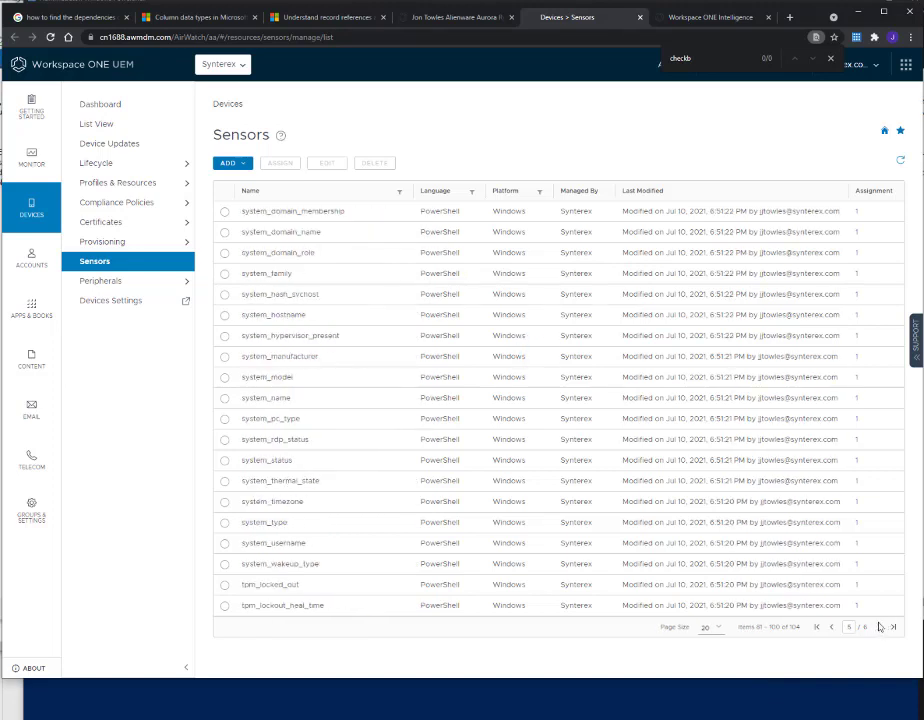
left_click(879, 627)
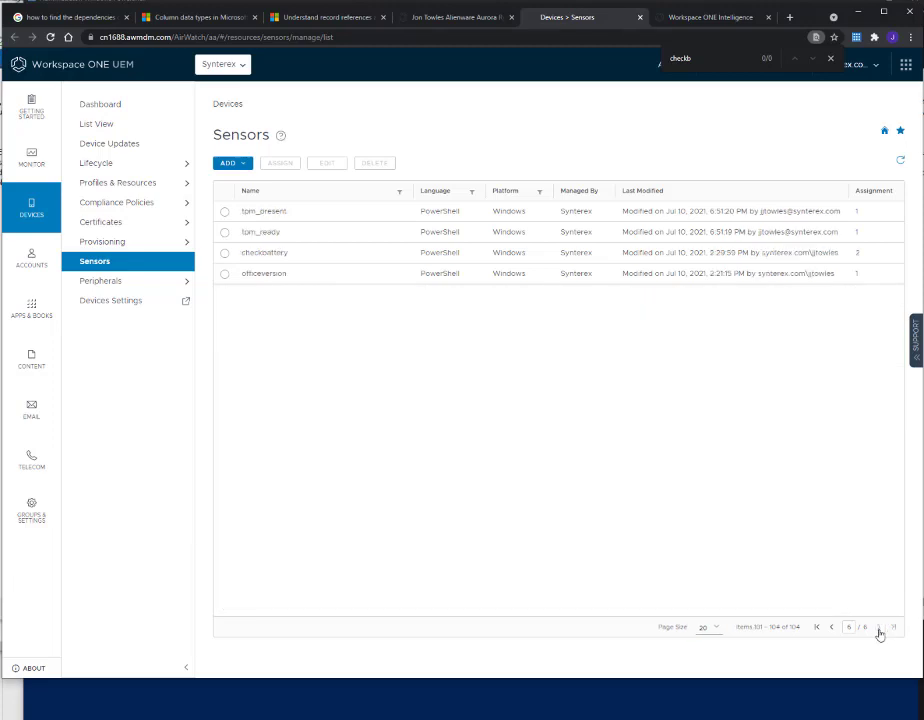
Step: Open the checkbattery sensor's details for editing and copy the first line of its PowerShell code
left_click(224, 252)
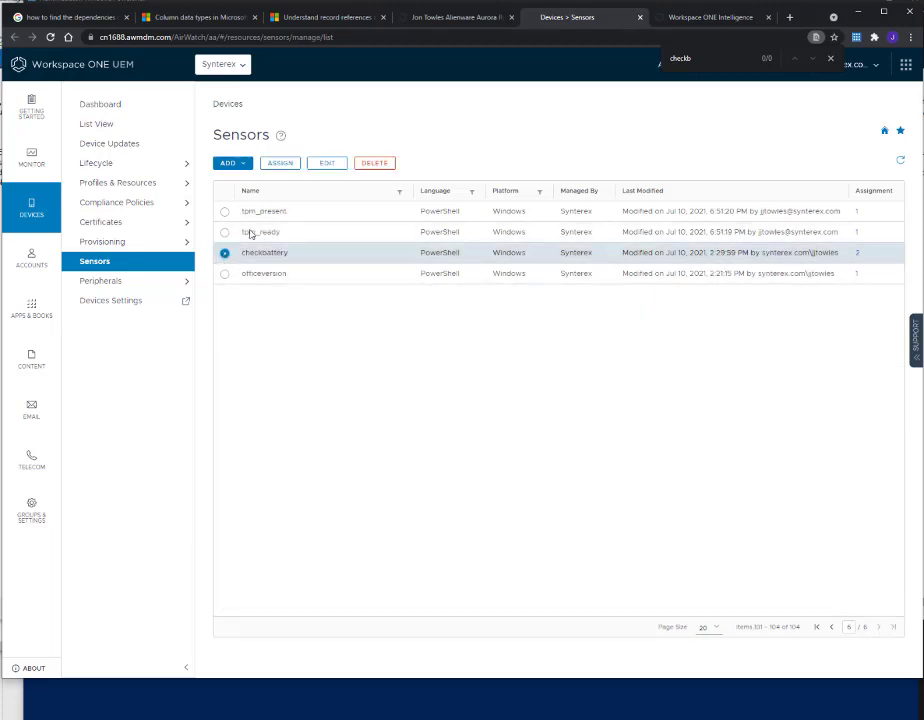
left_click(327, 163)
left_click(840, 641)
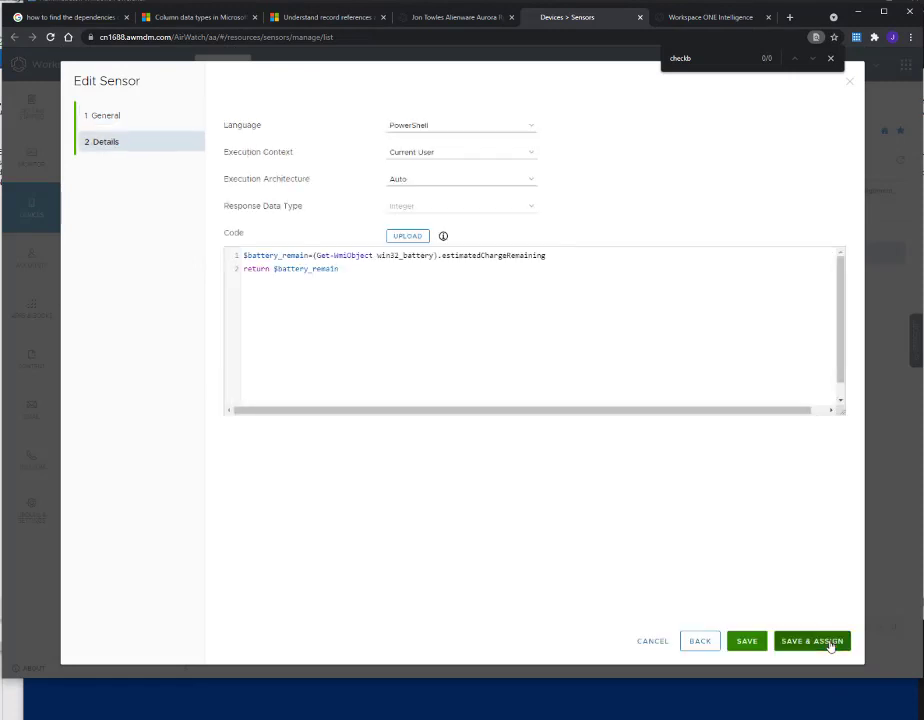
left_click_drag(645, 258, 243, 256)
key("ctrl+c")
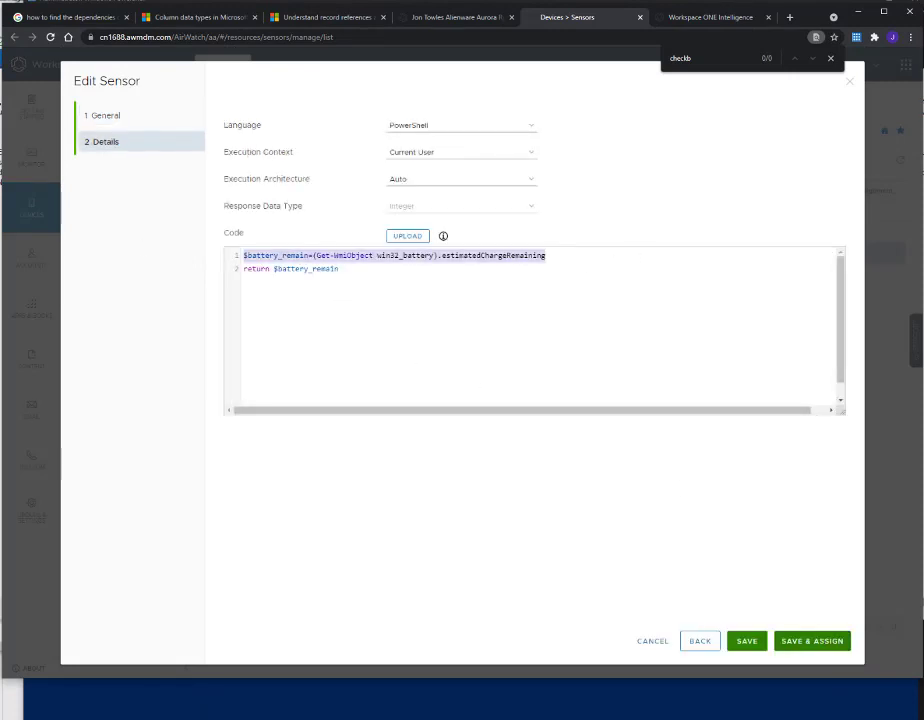
Step: Switch to the PowerShell window and run the copied line $battery_remain=(Get-WmiObject win32_battery).estimatedChargeRemaining
key("alt+Tab")
key("alt+Tab")
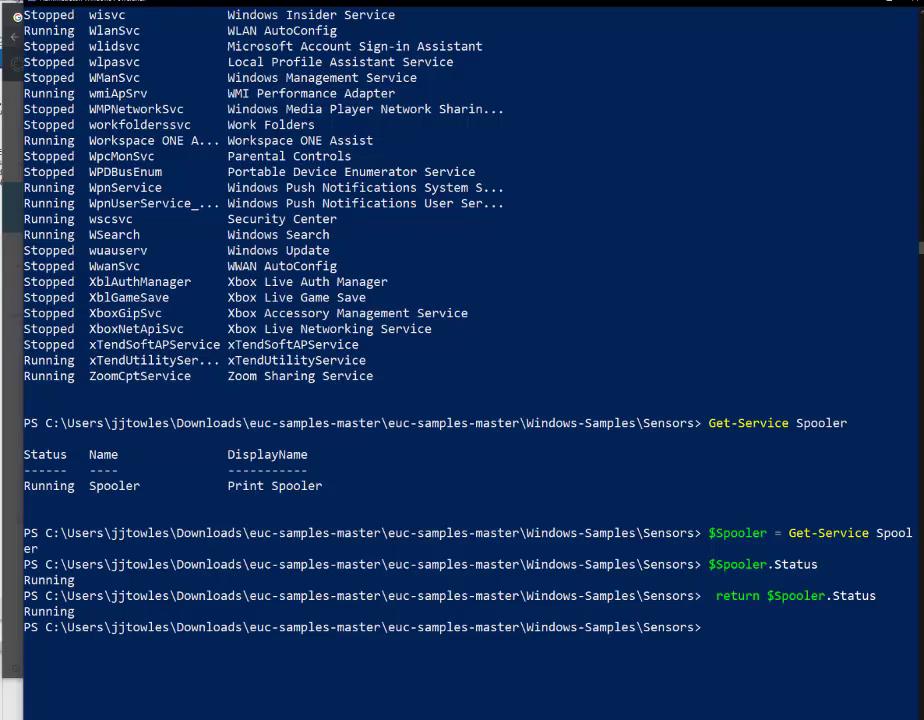
key("ctrl+v")
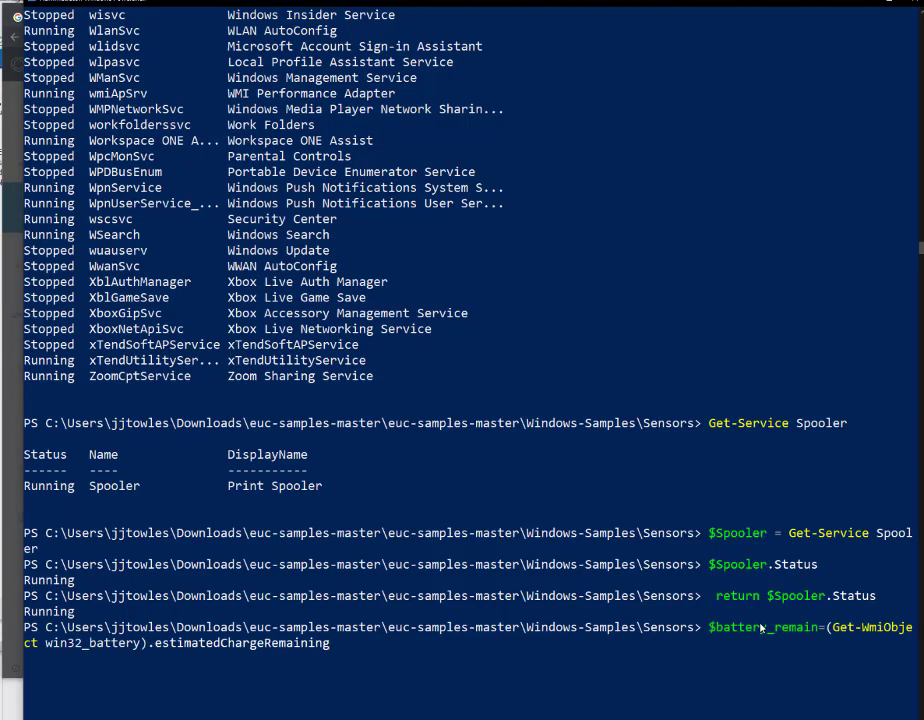
key("Return")
Step: Copy the sensor's second code line, run return $battery_remain in PowerShell, and output the $battery_remain variable directly
key("alt+Tab")
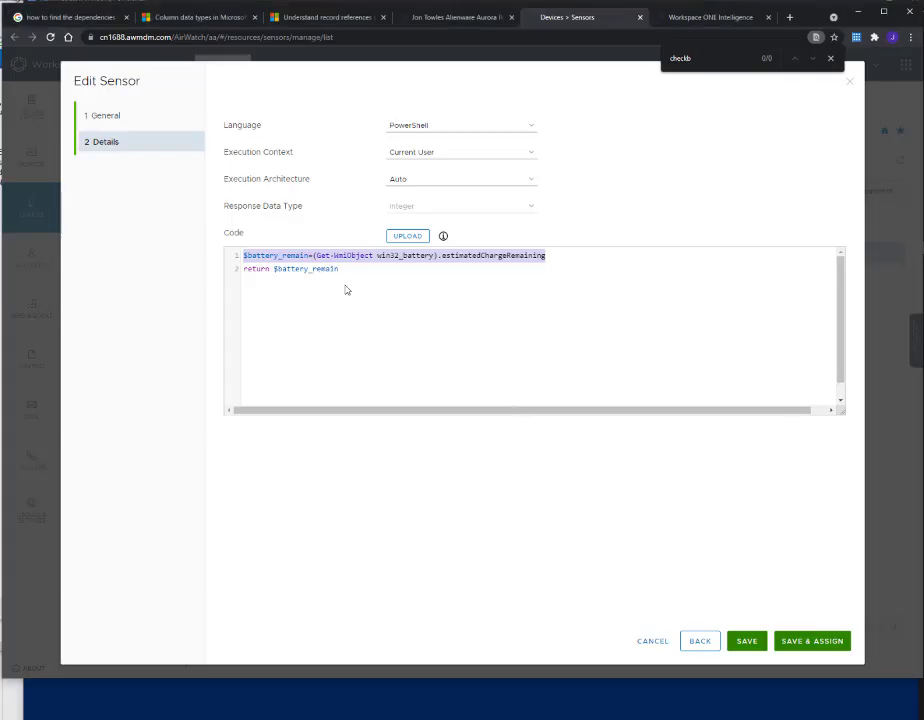
left_click(340, 270)
left_click_drag(268, 273, 221, 278)
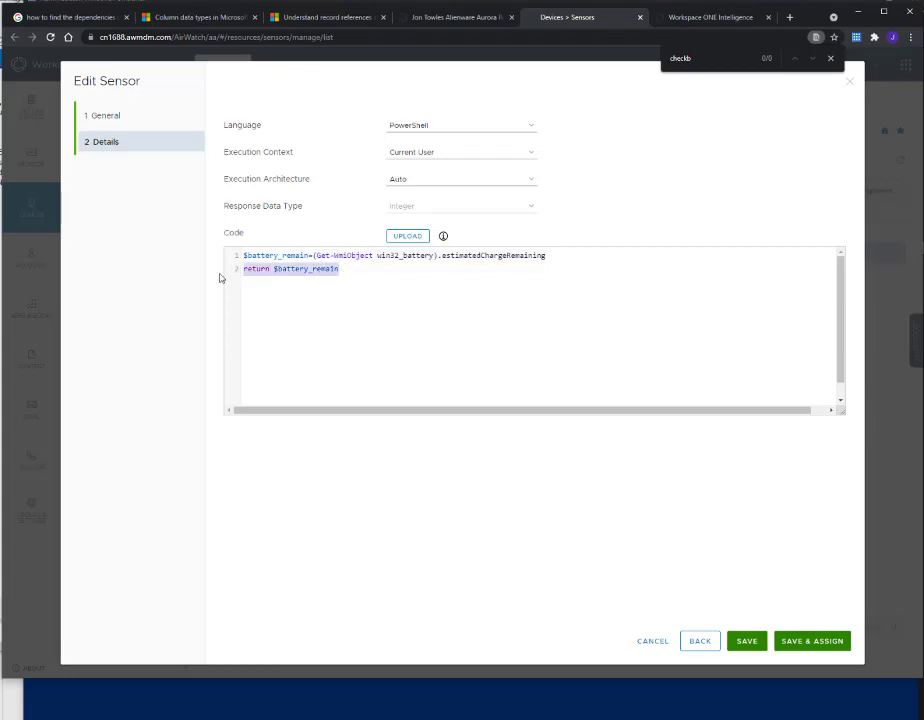
key("ctrl+c")
key("alt+Tab")
key("ctrl+v")
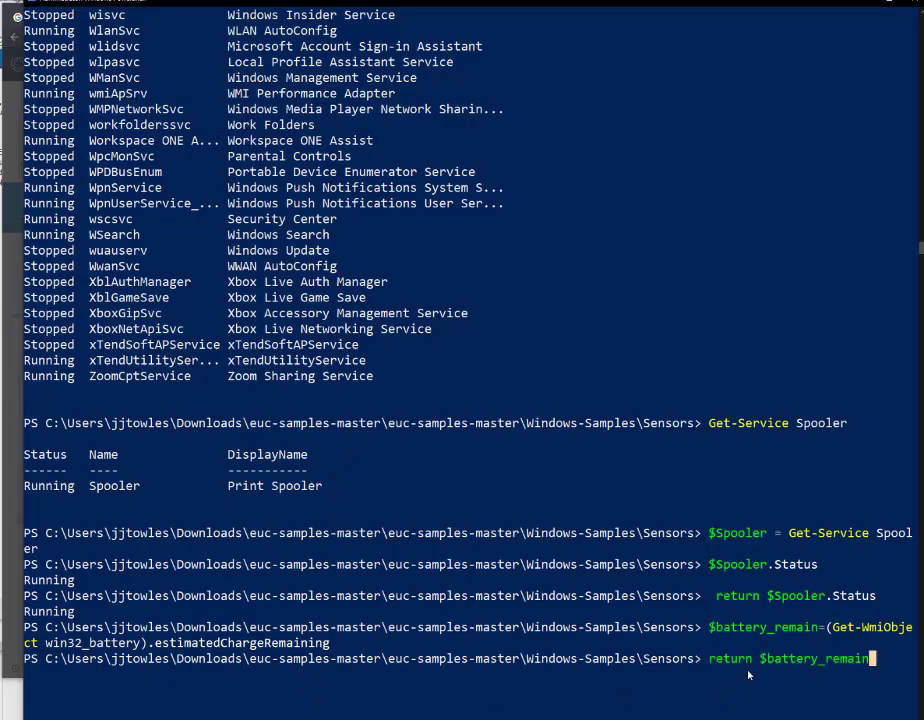
key("Return")
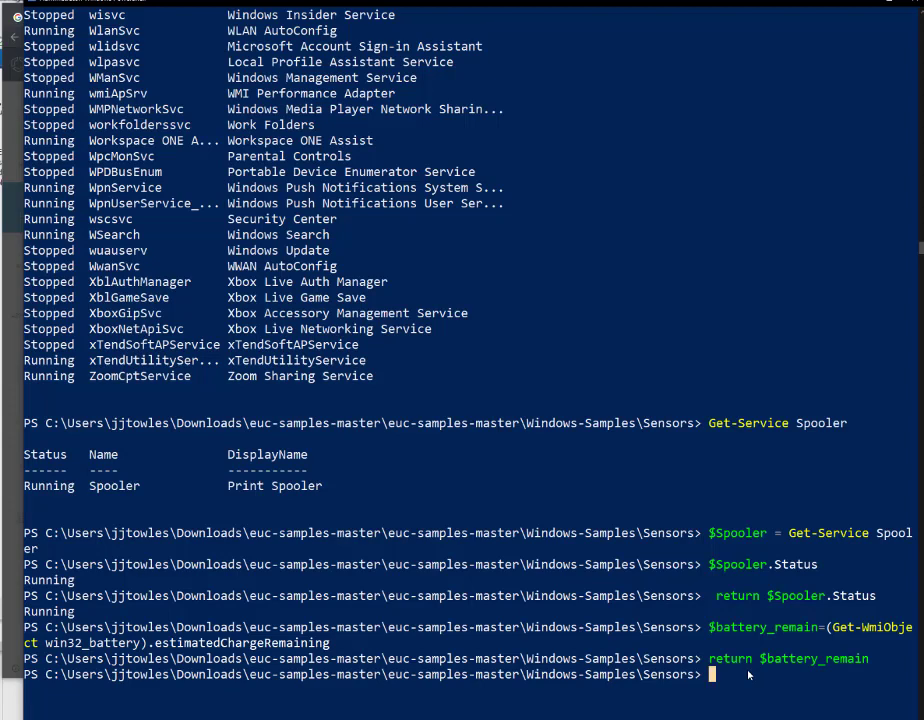
type("$battery_remain")
key("Return")
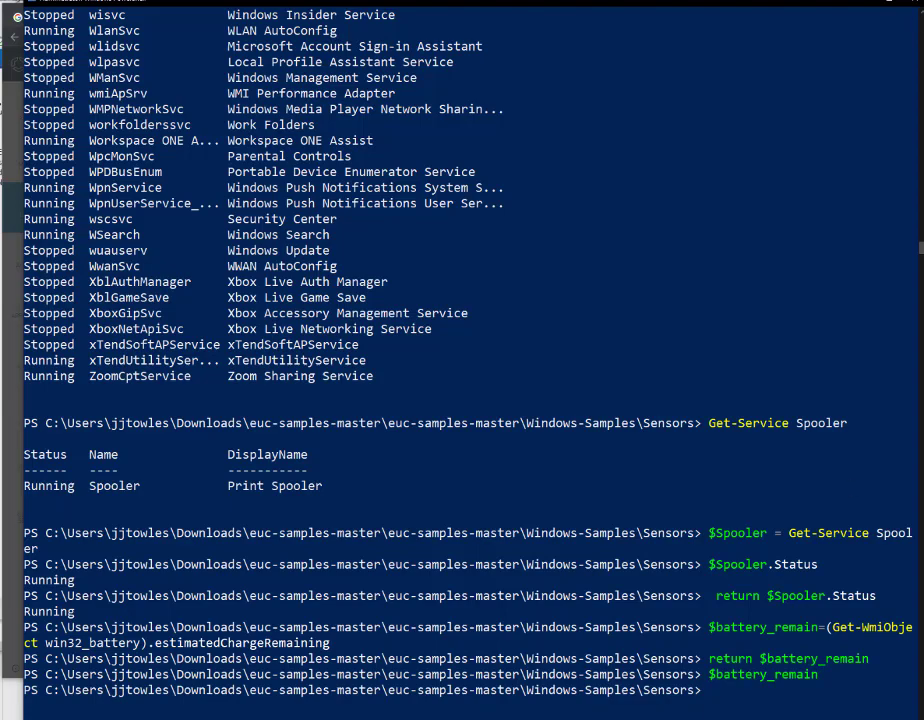
Step: Recheck the checkbattery error in Notepad, and rerun the sensor's first code line in PowerShell
key("alt+Tab")
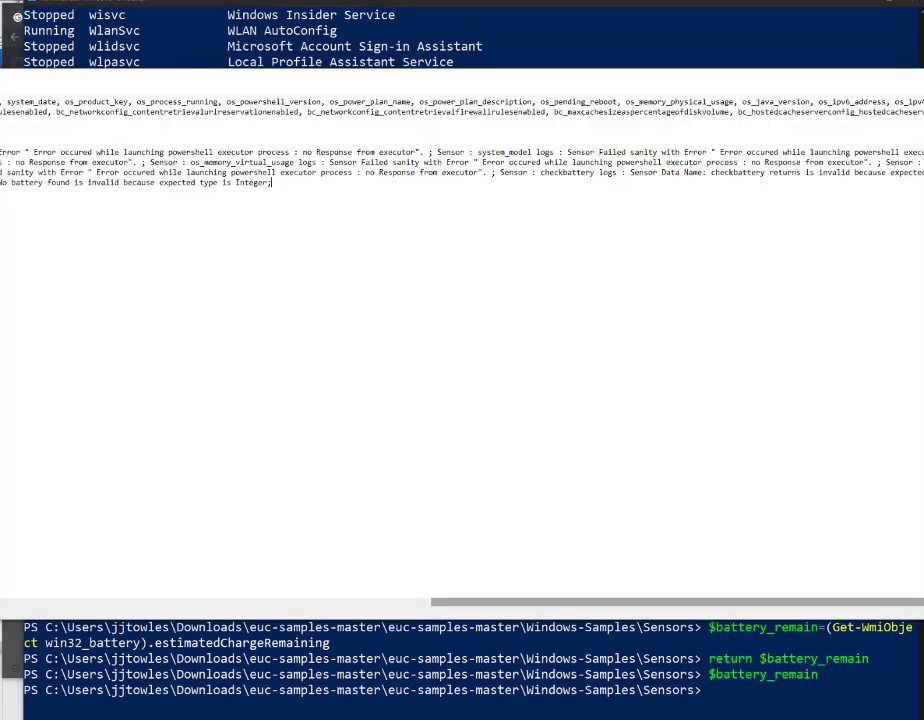
key("alt+Tab")
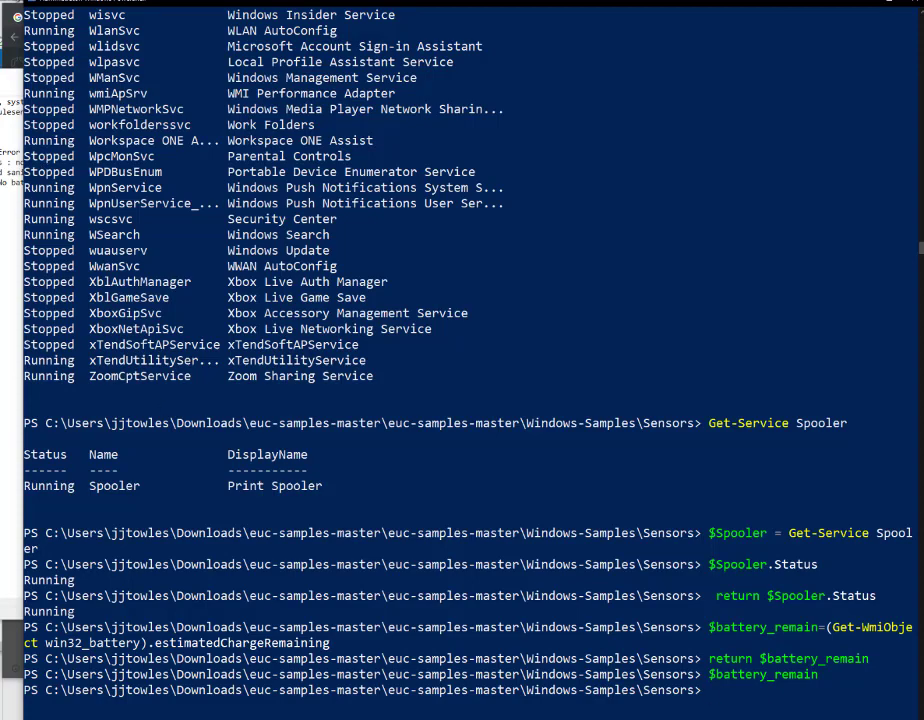
left_click(156, 719)
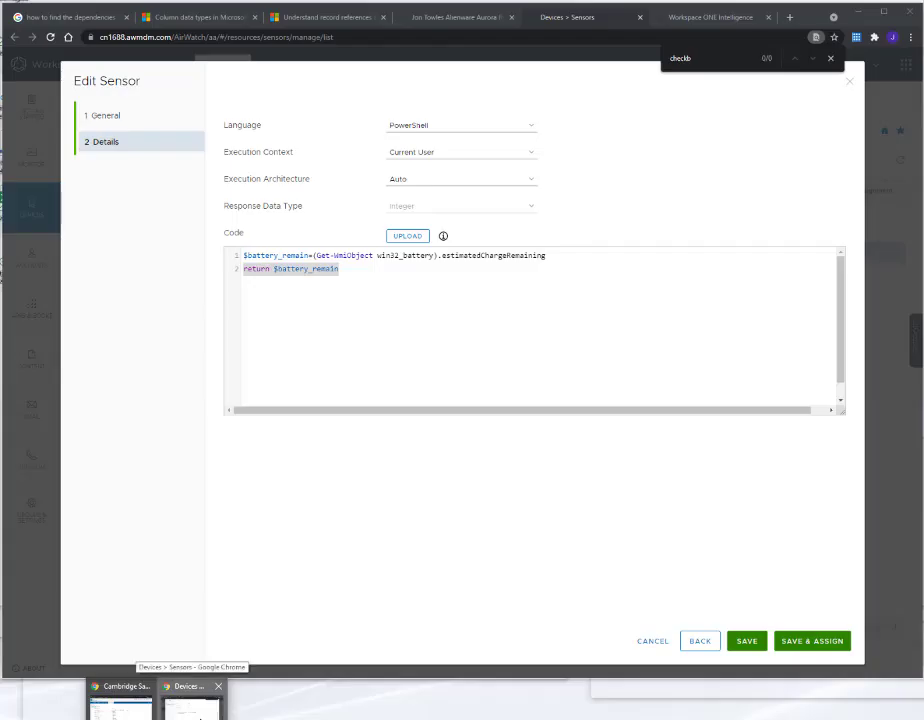
left_click(195, 705)
left_click_drag(555, 257, 240, 255)
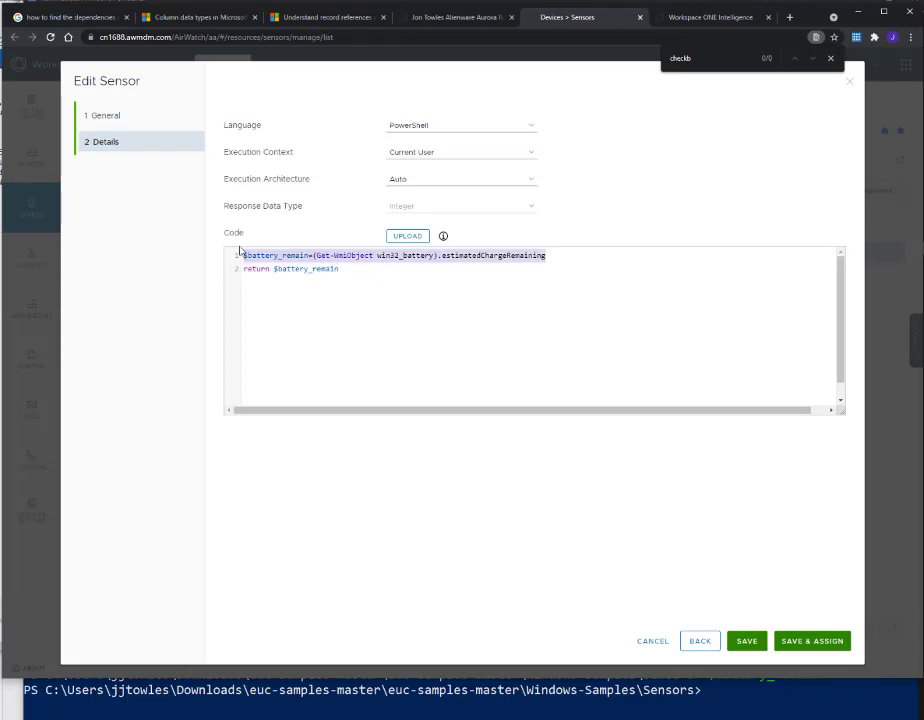
key("alt+Tab")
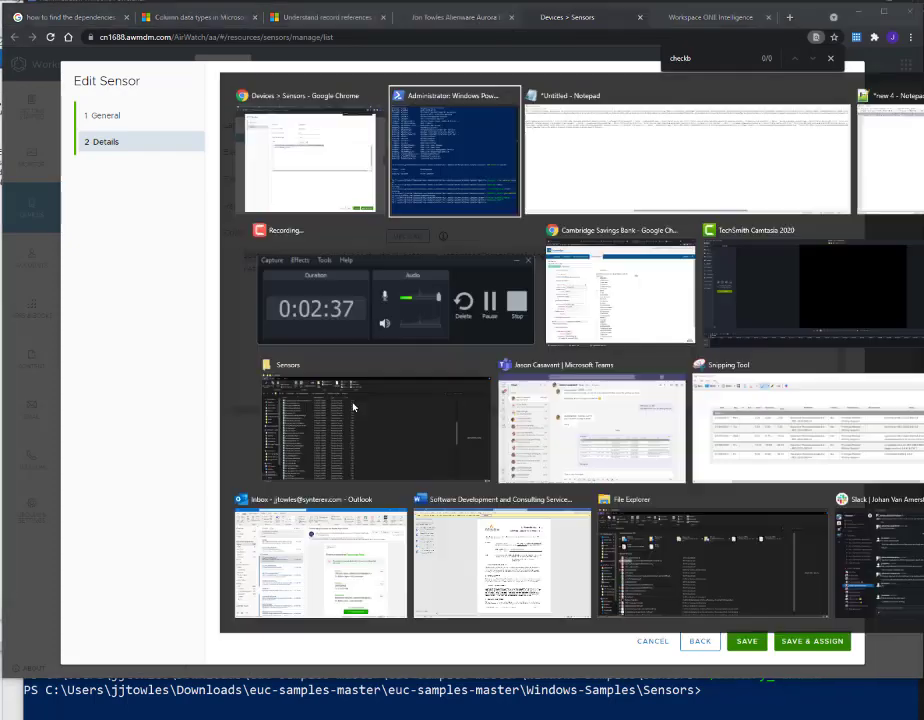
key("ctrl+v")
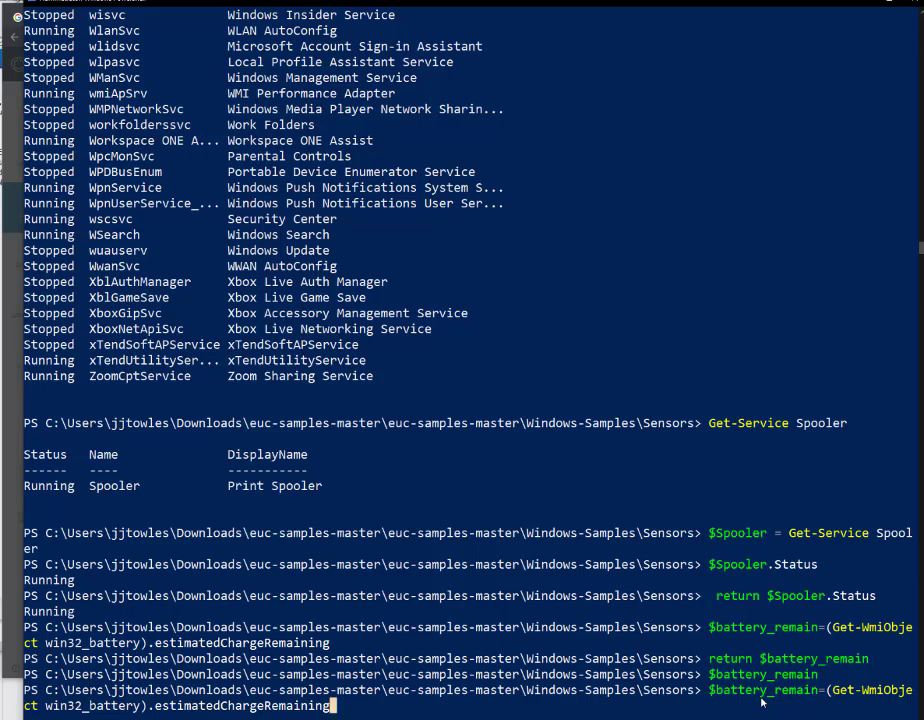
key("Return")
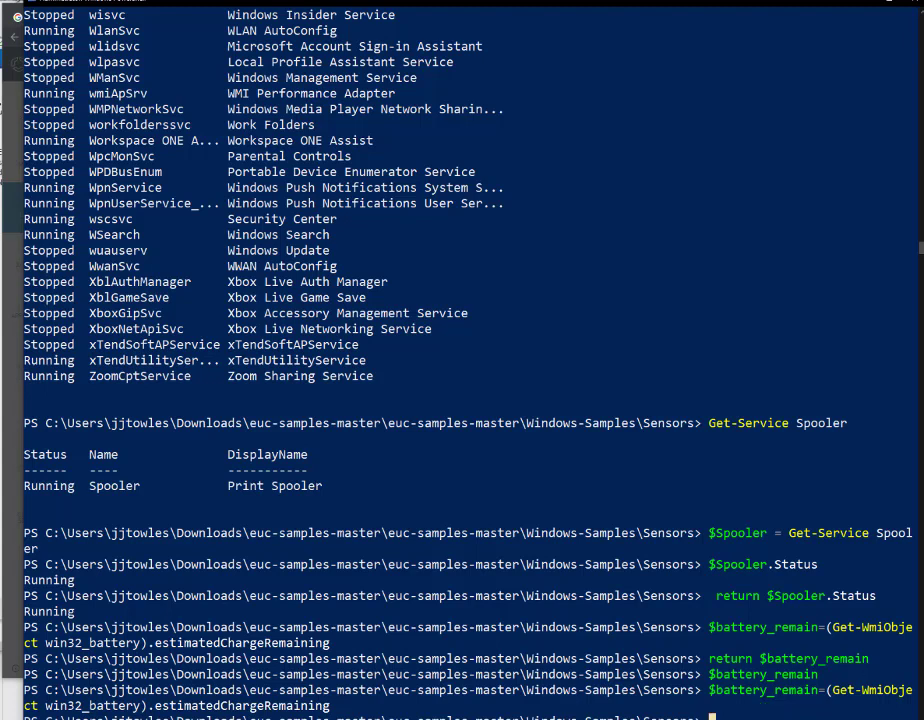
Step: Review the Notepad error log once more, and close the checkbattery sensor's editor in the browser without saving
key("alt+Tab")
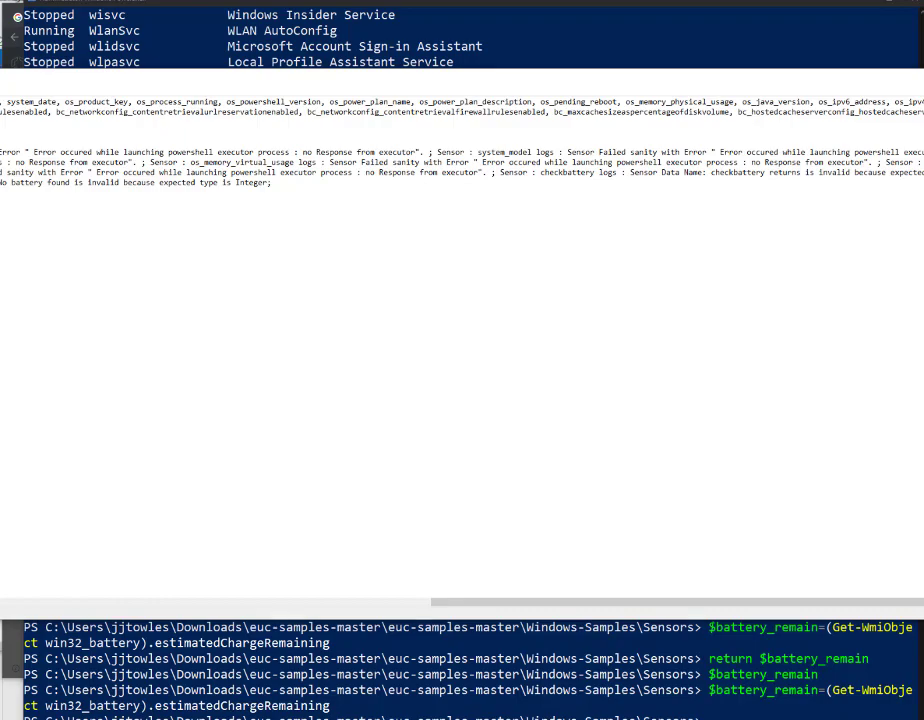
mouse_move(107, 690)
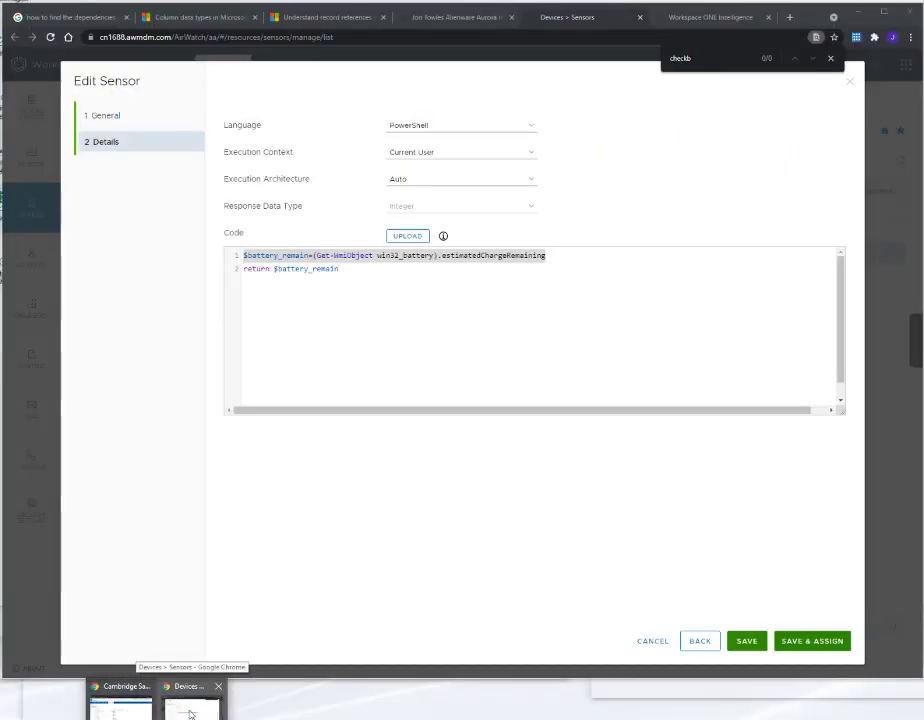
left_click(186, 700)
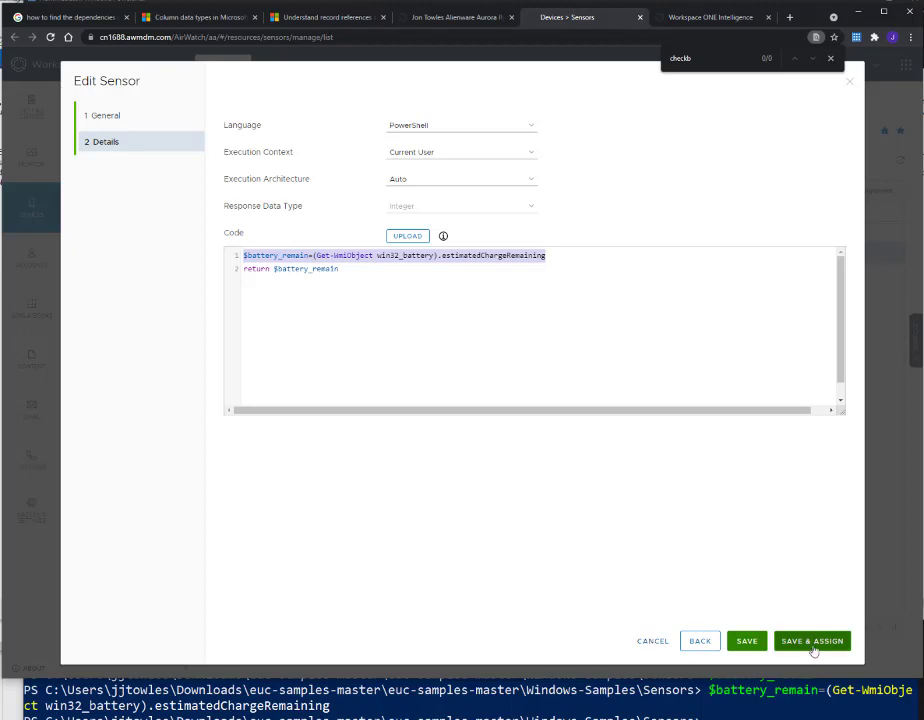
left_click(646, 648)
Step: Open the Assignment Groups page of Workspace ONE UEM in a new browser tab and switch to it
mouse_move(32, 532)
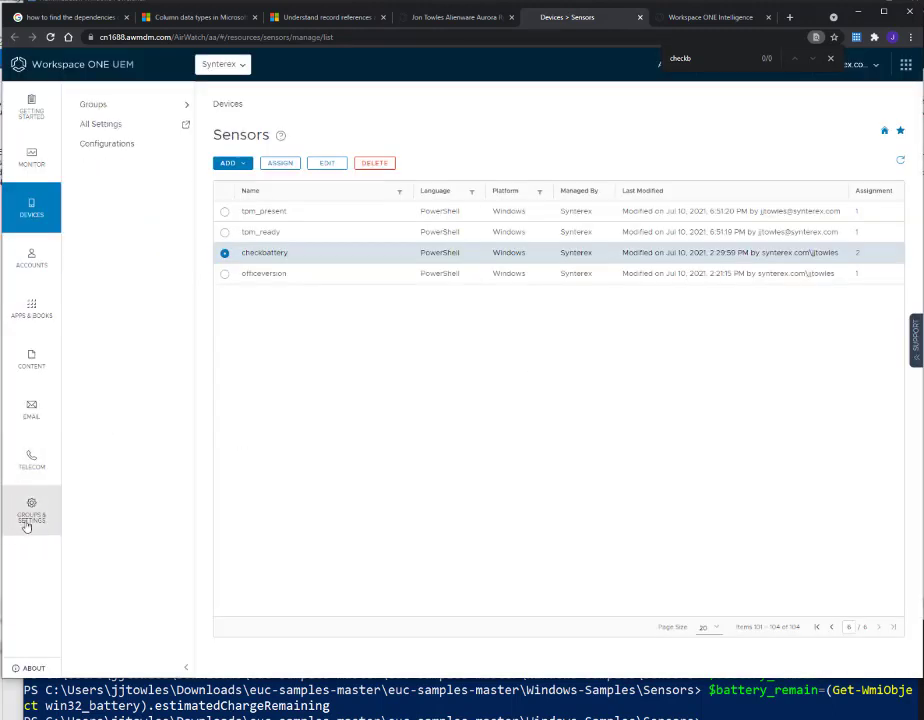
left_click(138, 105)
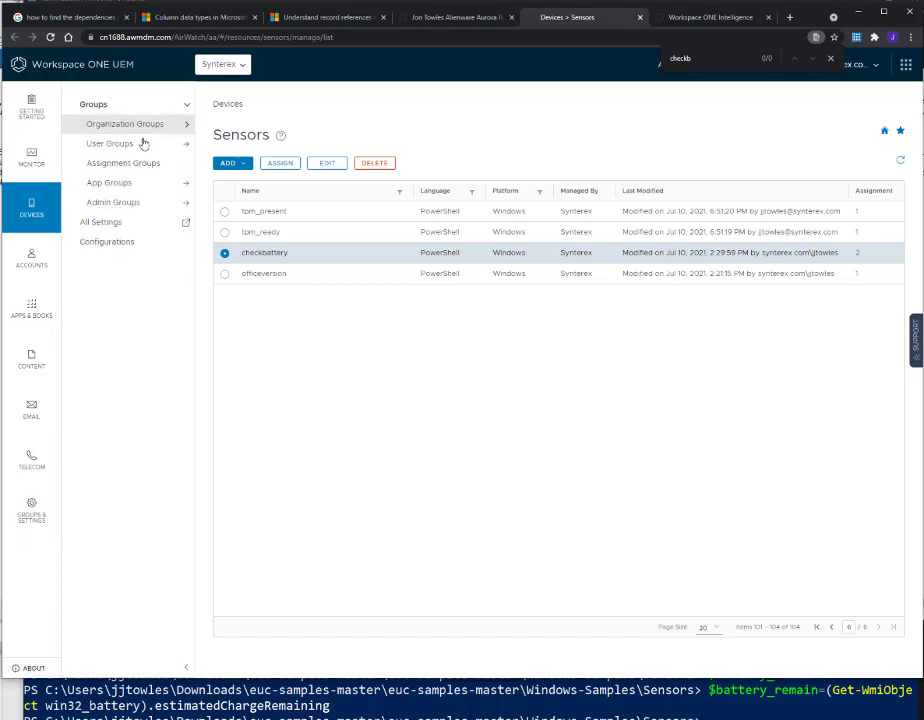
right_click(144, 163)
left_click(172, 168)
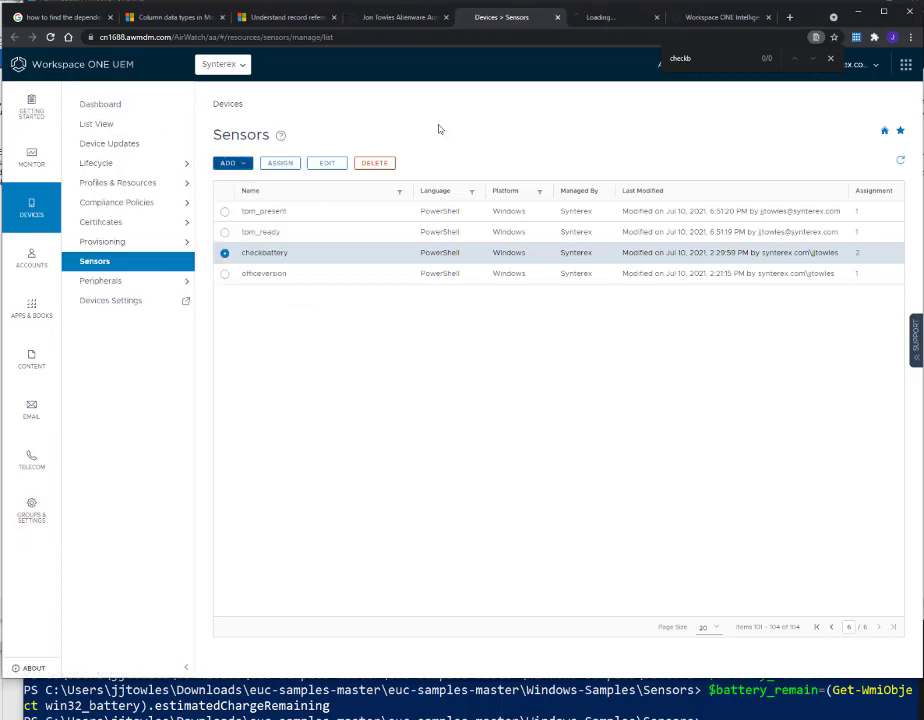
left_click(604, 18)
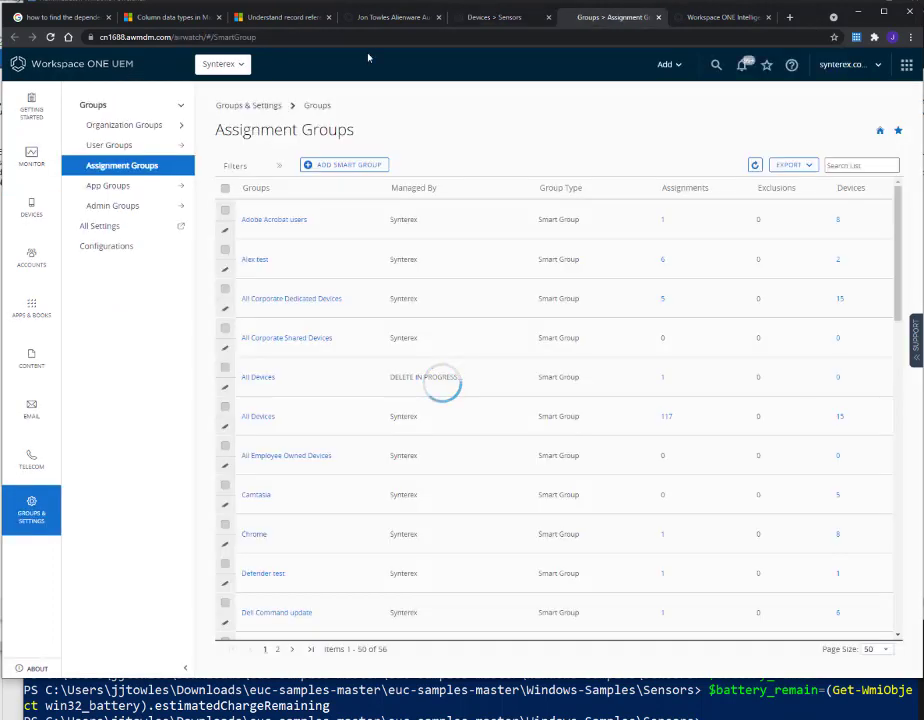
Step: Start a new smart group and name it Synterex Laptops
left_click(346, 165)
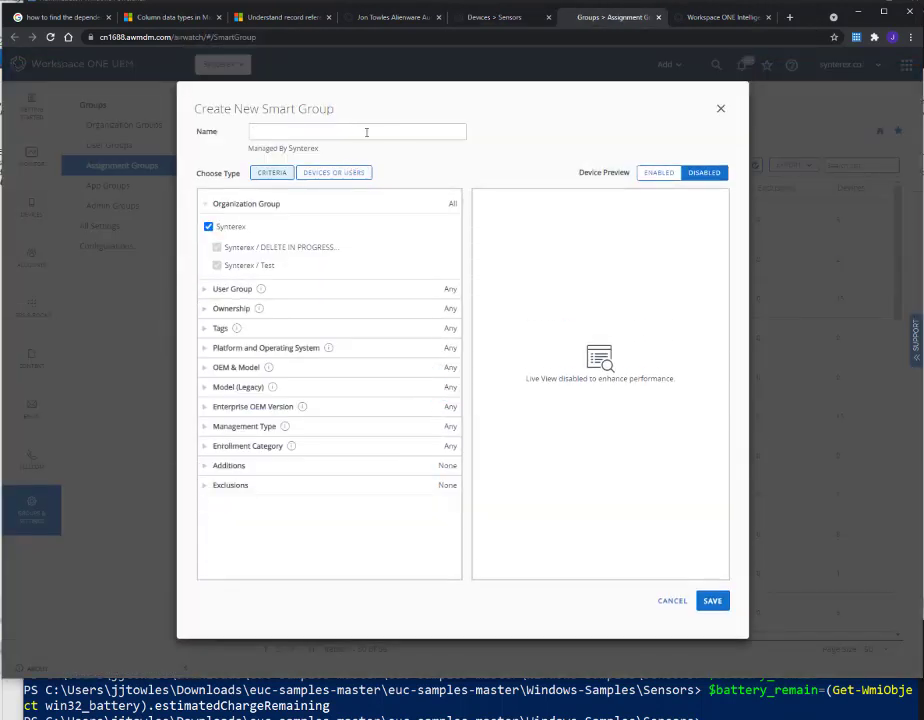
type("Syntere")
type("x Desktops")
key("BackSpace")
key("BackSpace")
key("BackSpace")
key("BackSpace")
key("BackSpace")
type("Laptops")
Step: Expand the OEM & Model criteria and set the smart group's platform to Windows Desktop
left_click(245, 367)
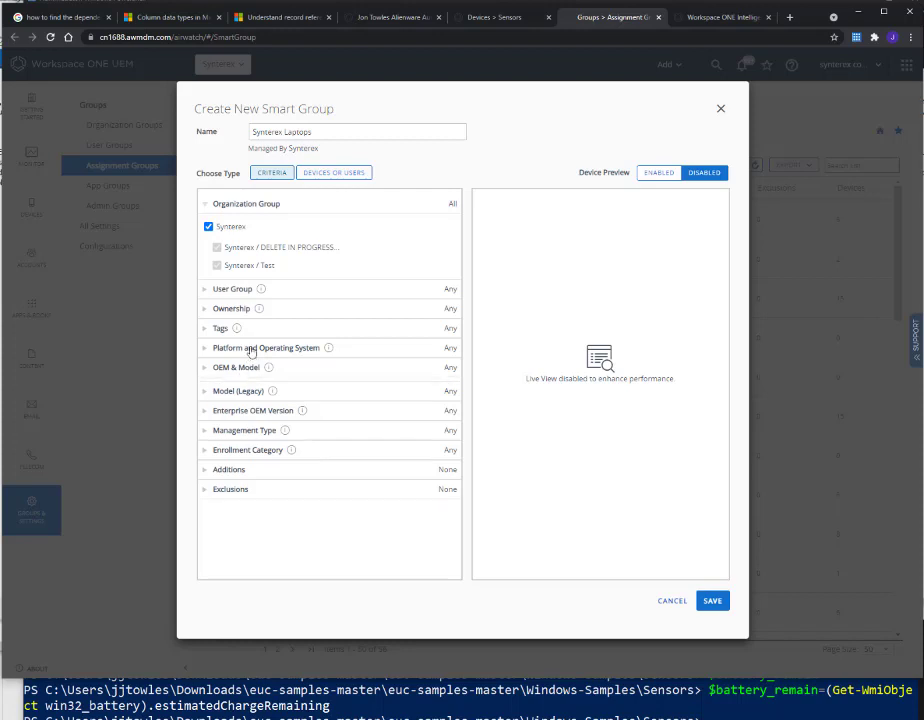
left_click(251, 350)
left_click(270, 377)
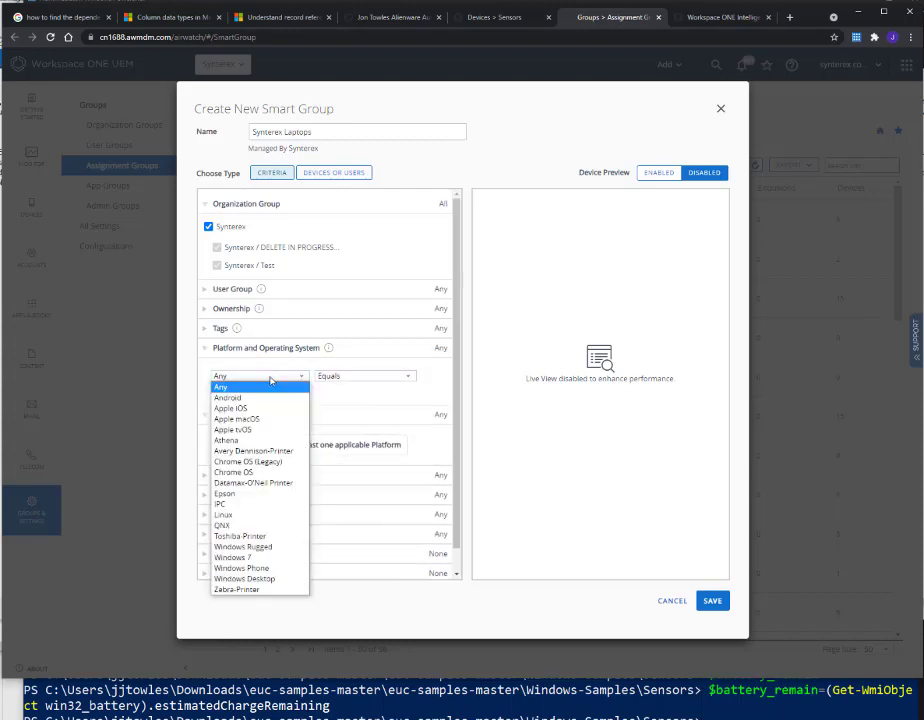
left_click(264, 584)
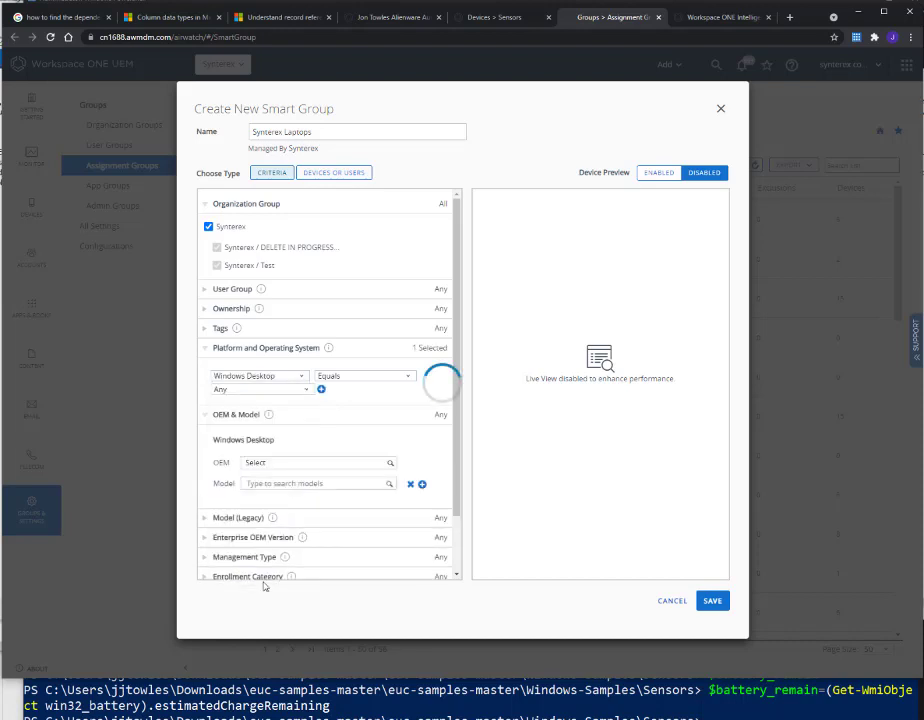
Step: Examine the OEM, Model and Model (Legacy) criteria for a way to single out laptops
double_click(232, 417)
left_click(340, 462)
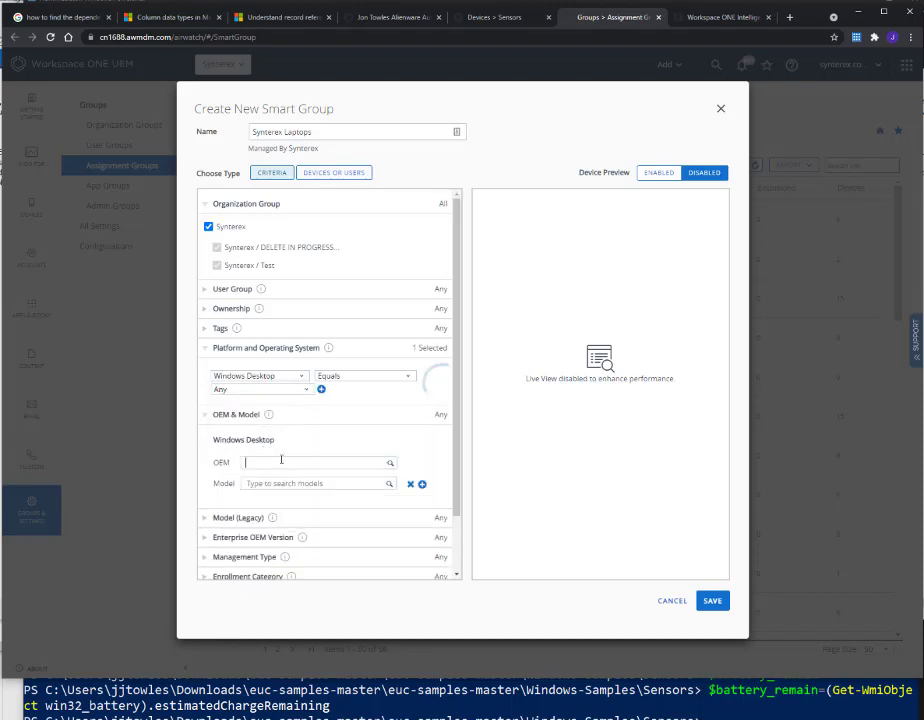
left_click(377, 429)
left_click(303, 483)
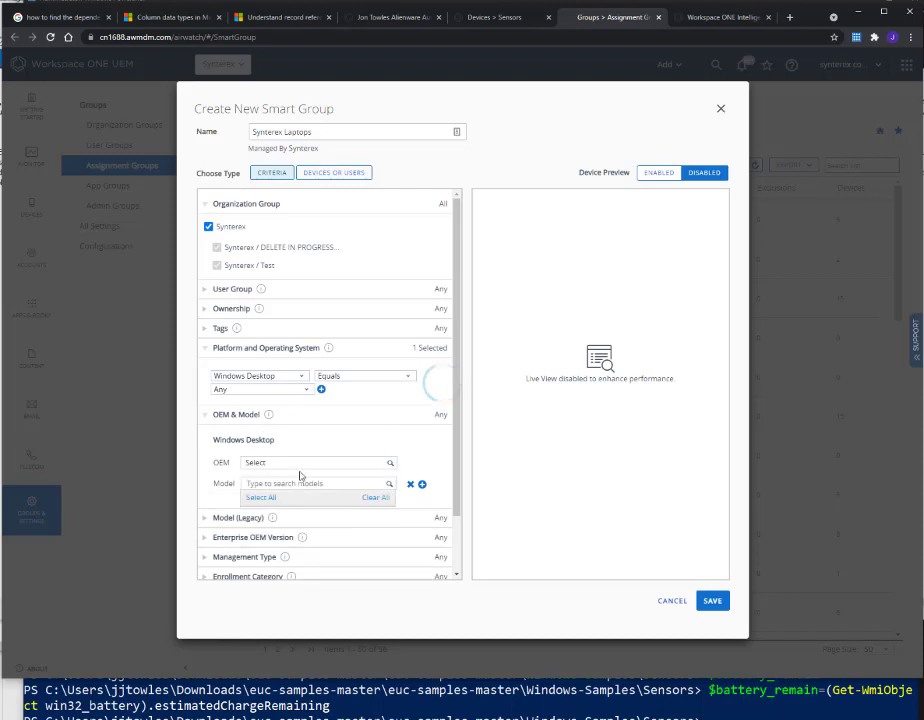
left_click(343, 441)
left_click(238, 518)
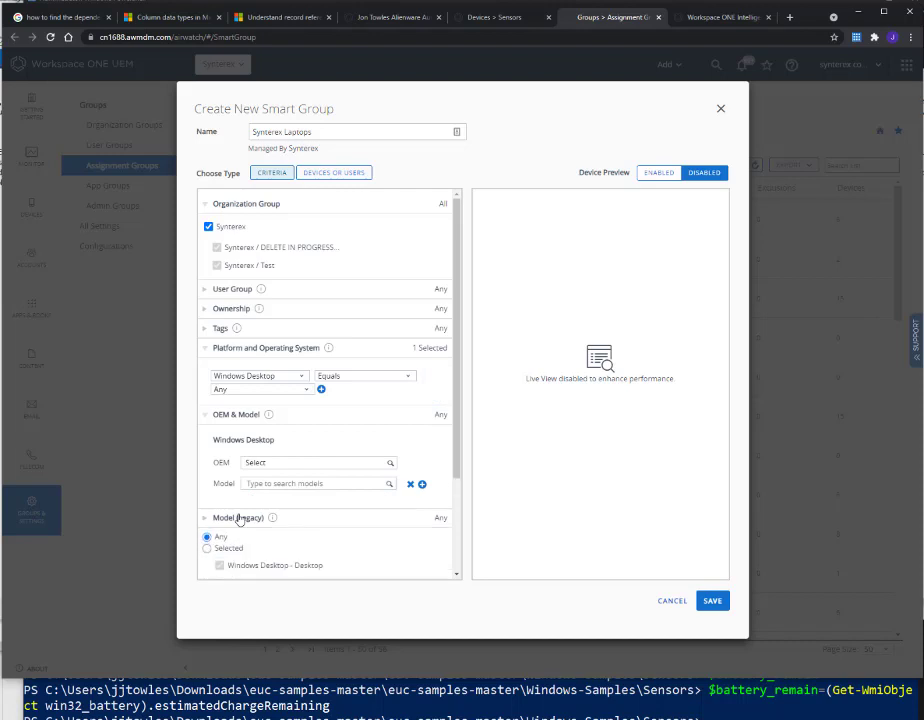
scroll(239, 518, "down", 3)
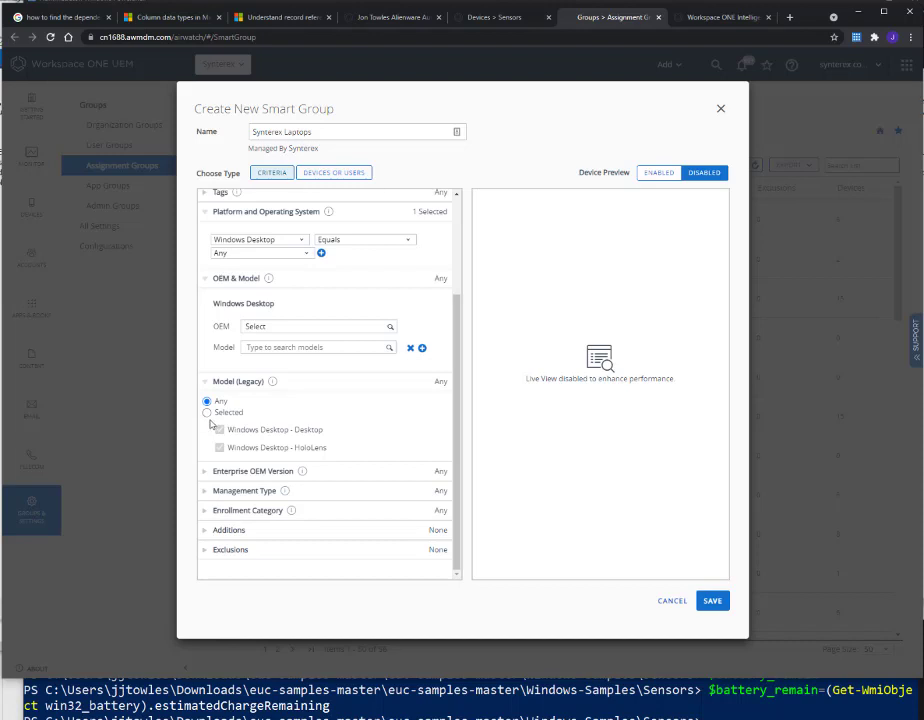
Step: Enable the device preview for the smart group and review the matching devices
left_click(651, 173)
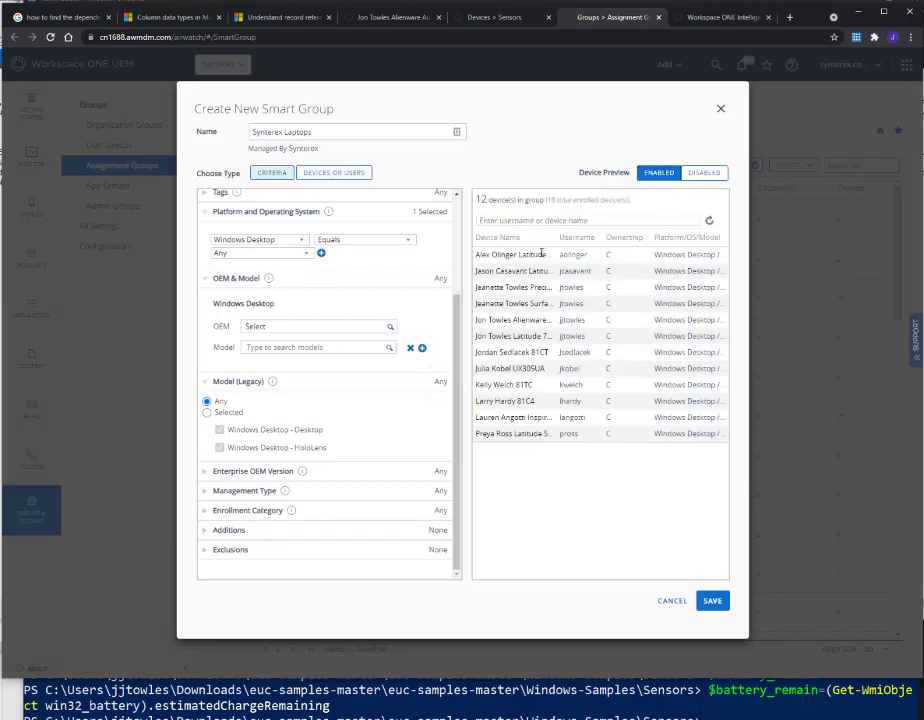
left_click_drag(538, 256, 519, 433)
left_click(519, 433)
Step: Check the Enrollment Category and the Windows Desktop version and operator options for a way to filter laptops
left_click(250, 511)
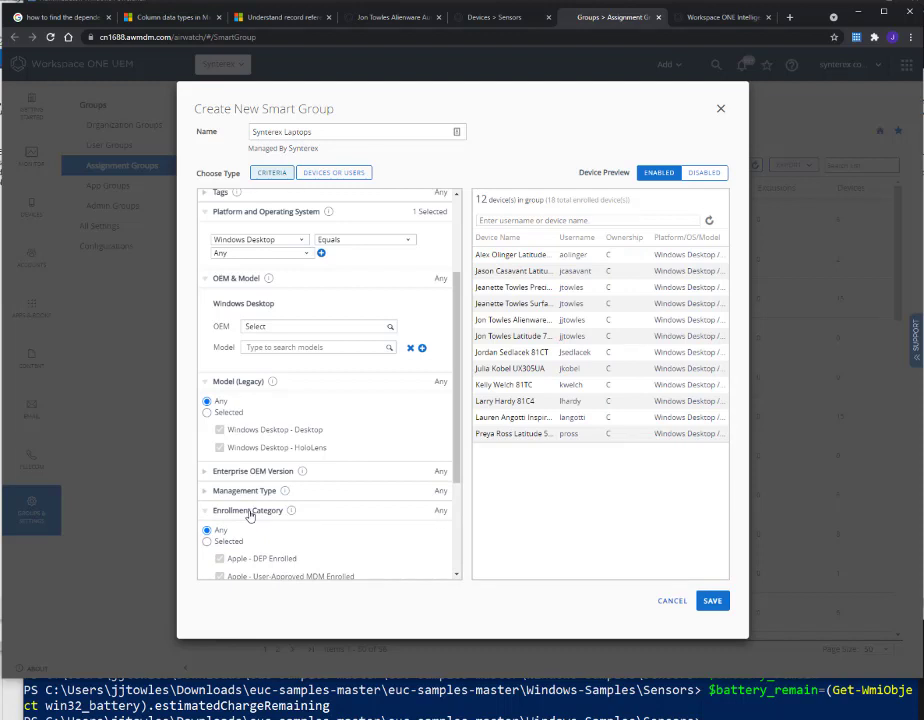
left_click(250, 511)
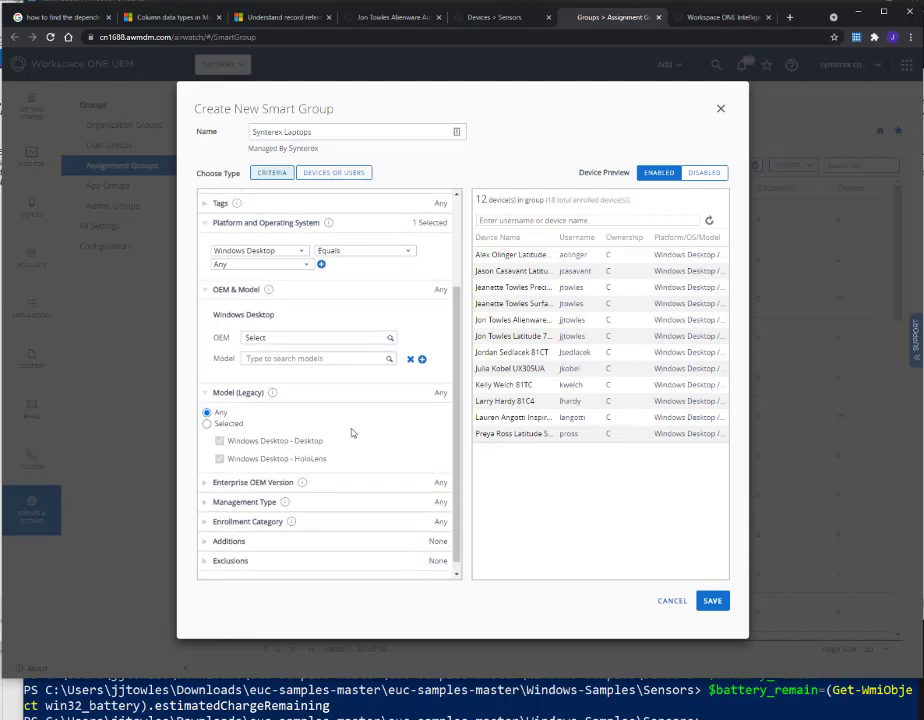
scroll(351, 432, "up", 3)
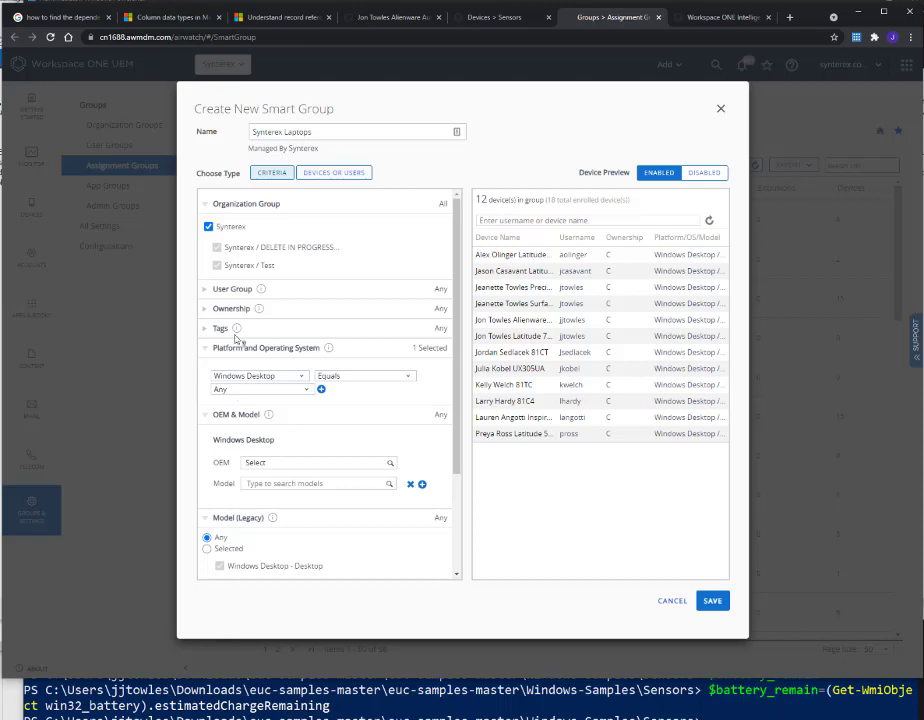
left_click(283, 390)
left_click(349, 376)
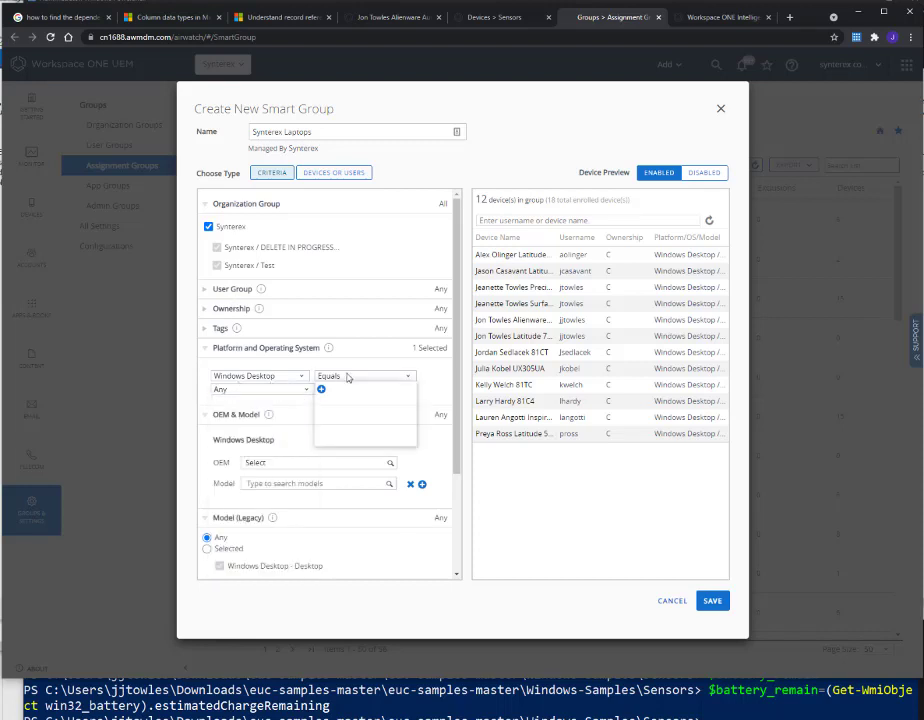
left_click(349, 377)
Step: Set the smart group's OEM to Dell Inc. and add the Latitude 7400 model found by searching for 7400
left_click(256, 462)
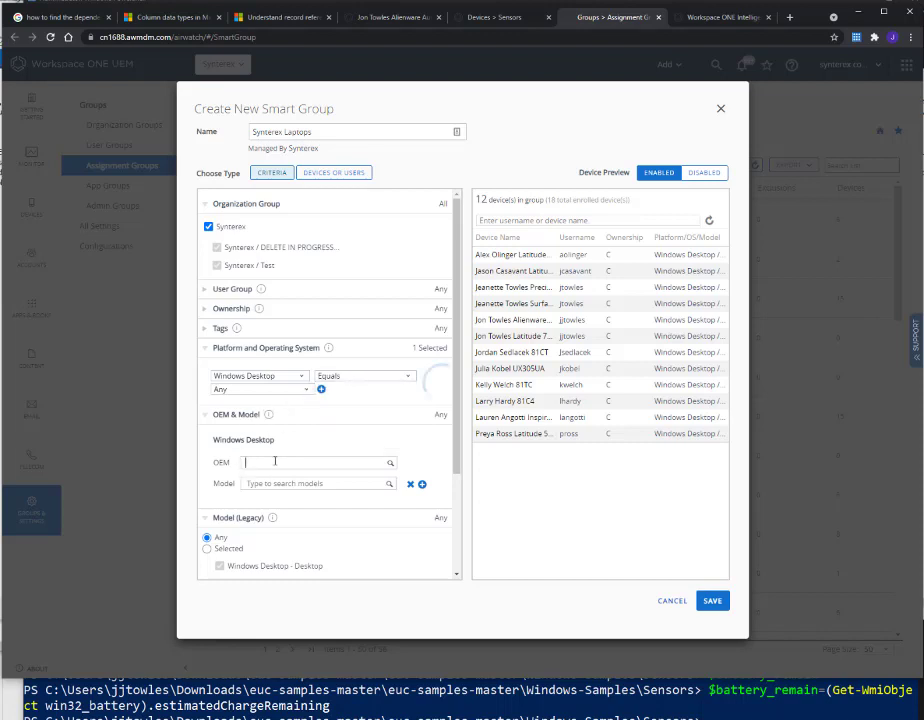
left_click(277, 507)
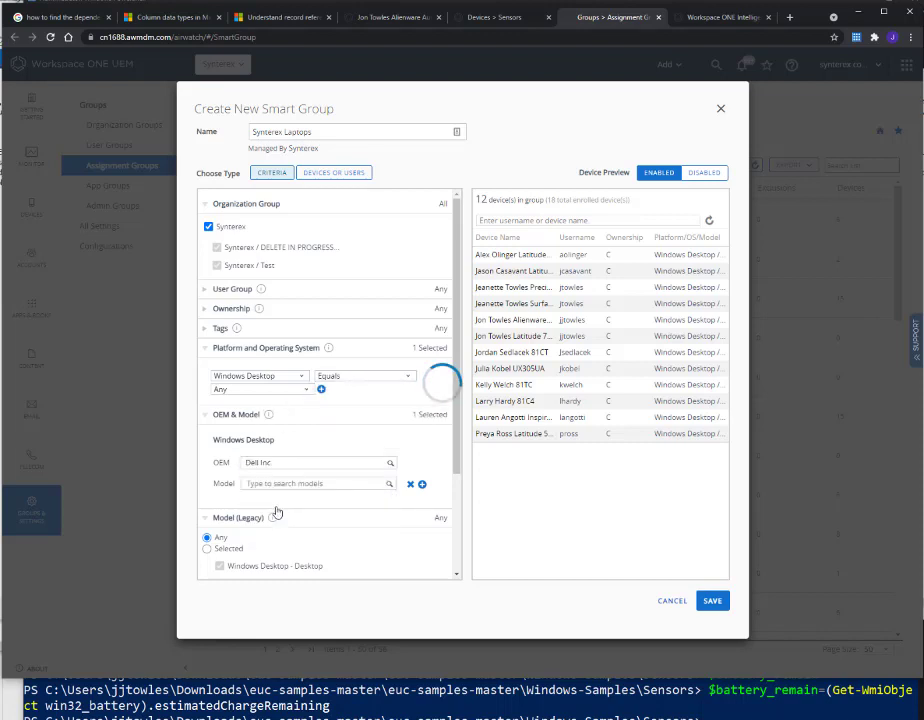
left_click(294, 483)
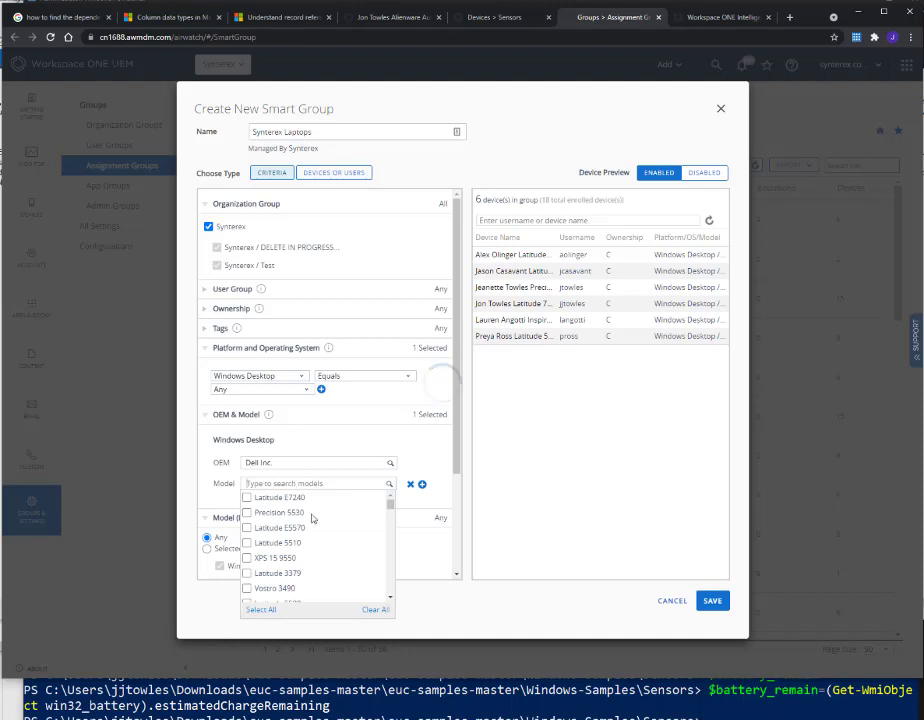
scroll(313, 520, "down", 2)
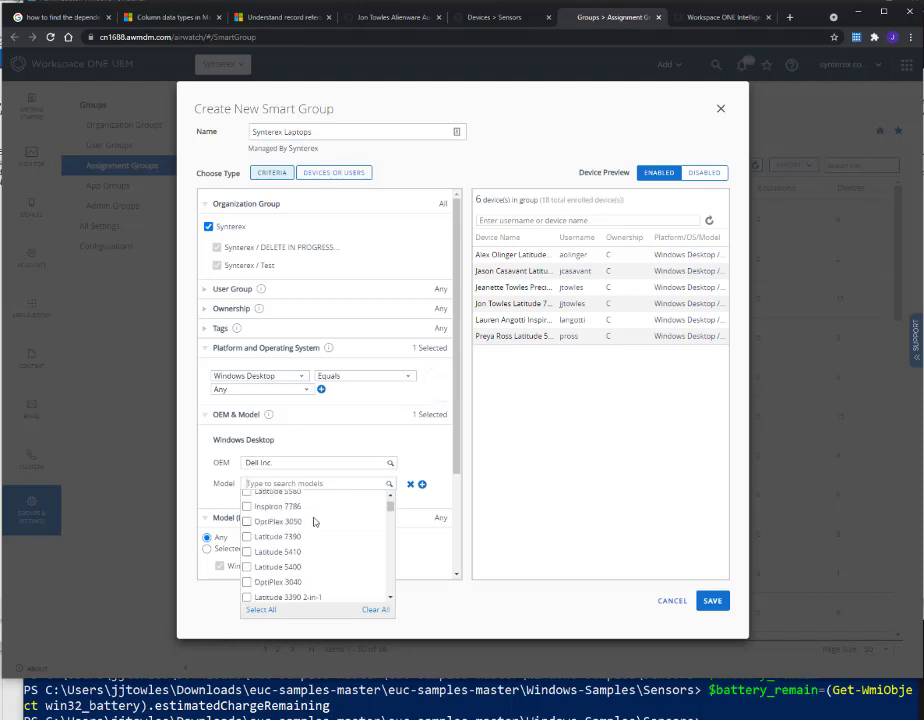
scroll(313, 521, "down", 3)
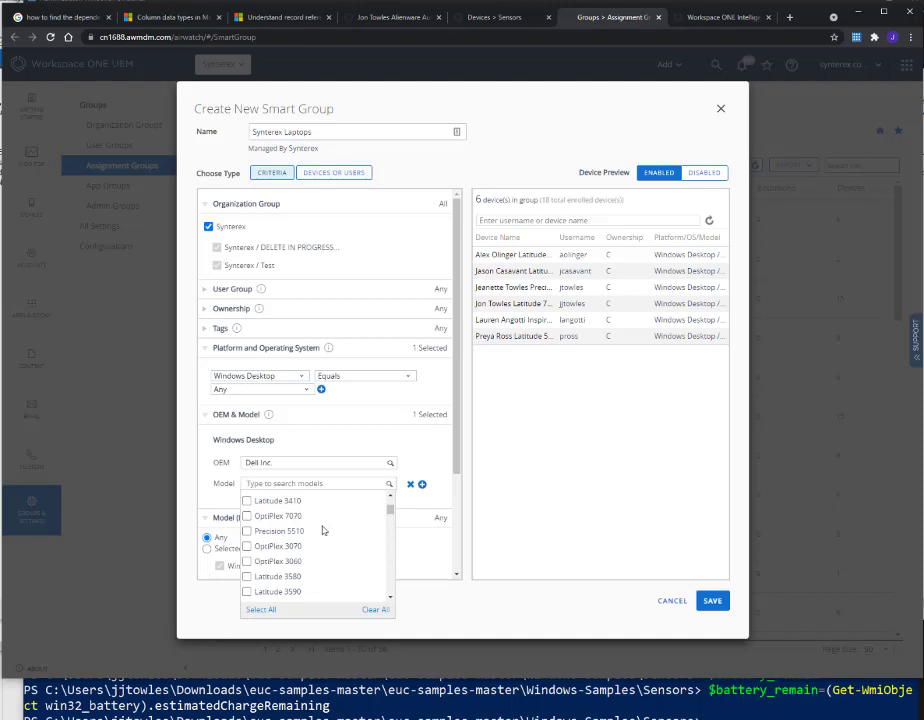
scroll(323, 530, "up", 5)
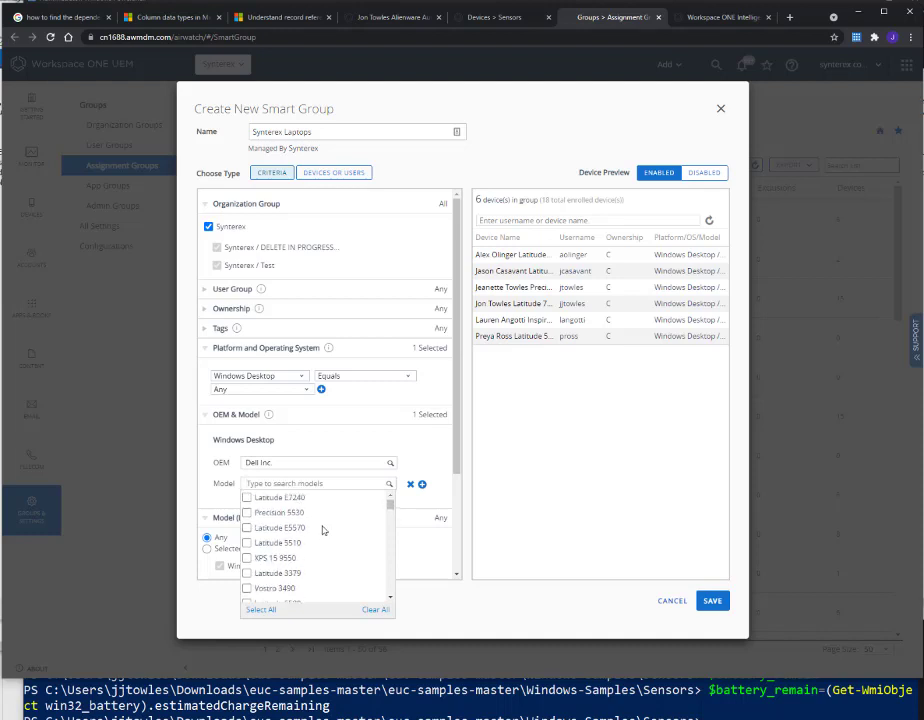
type("7400")
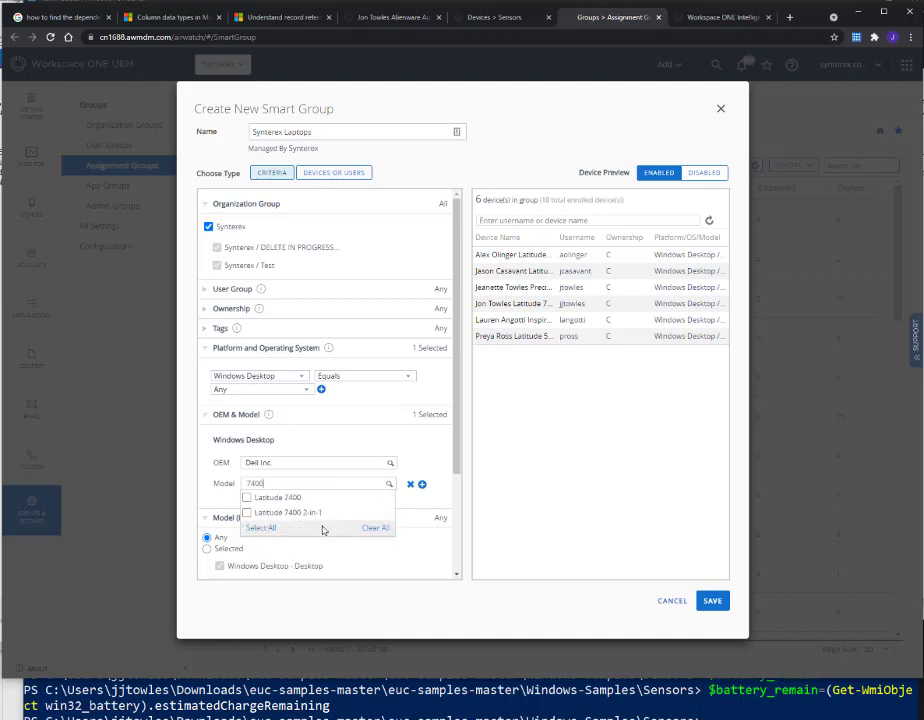
left_click(247, 499)
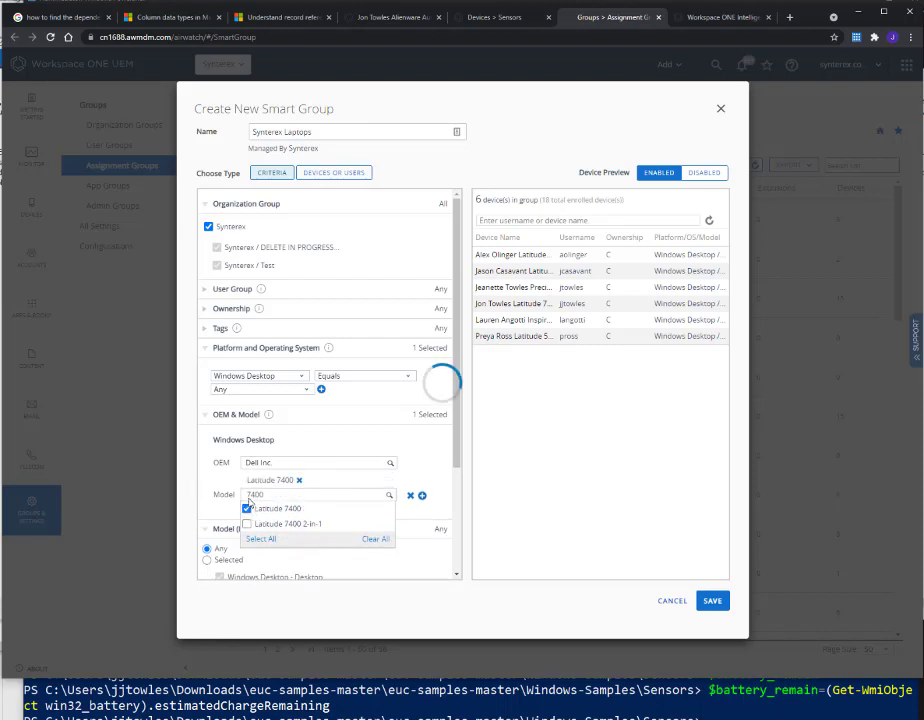
Step: Search the Dell models for 53 and add Latitude 5310 and Latitude 5300 to the smart group's criteria
double_click(280, 494)
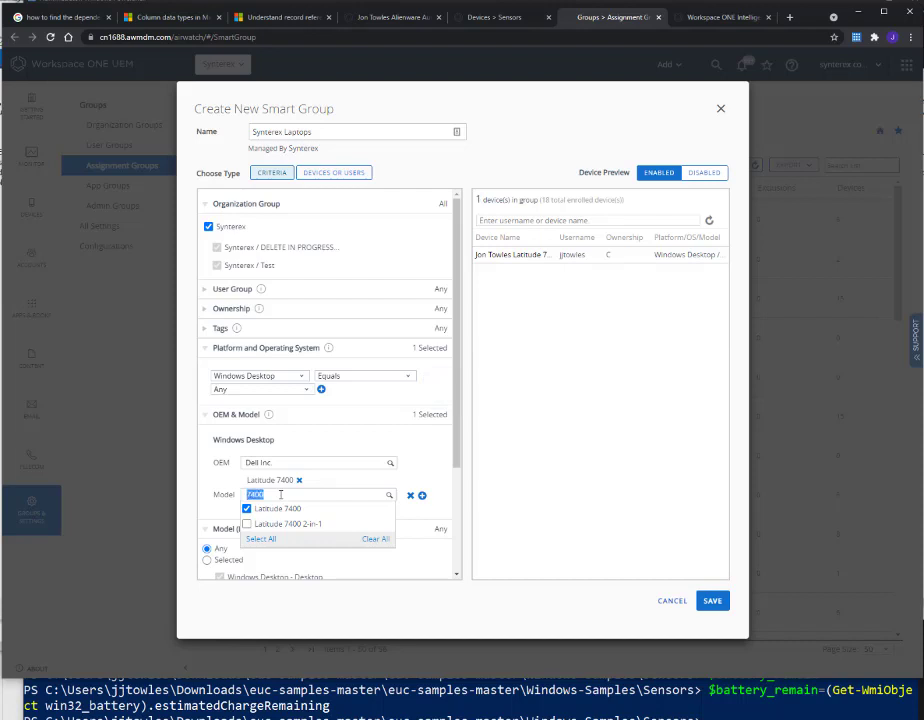
type("53")
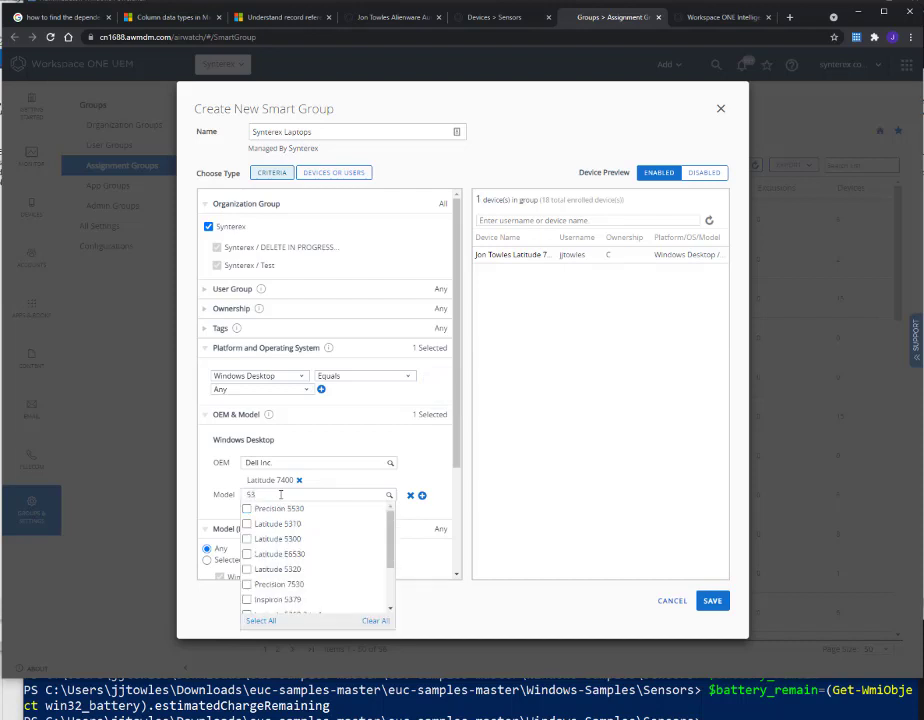
left_click(247, 523)
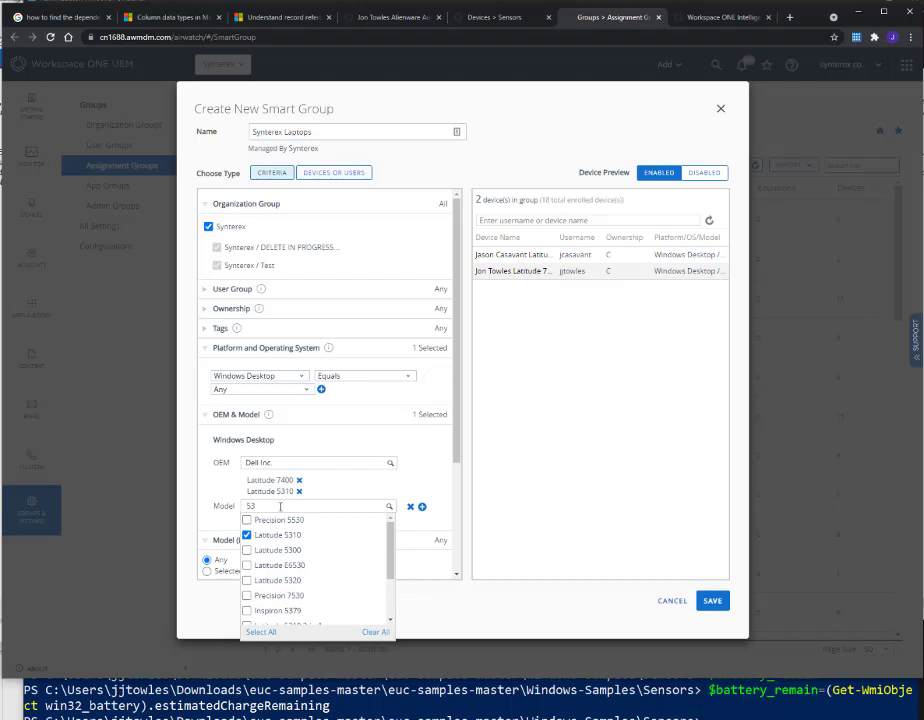
left_click(247, 550)
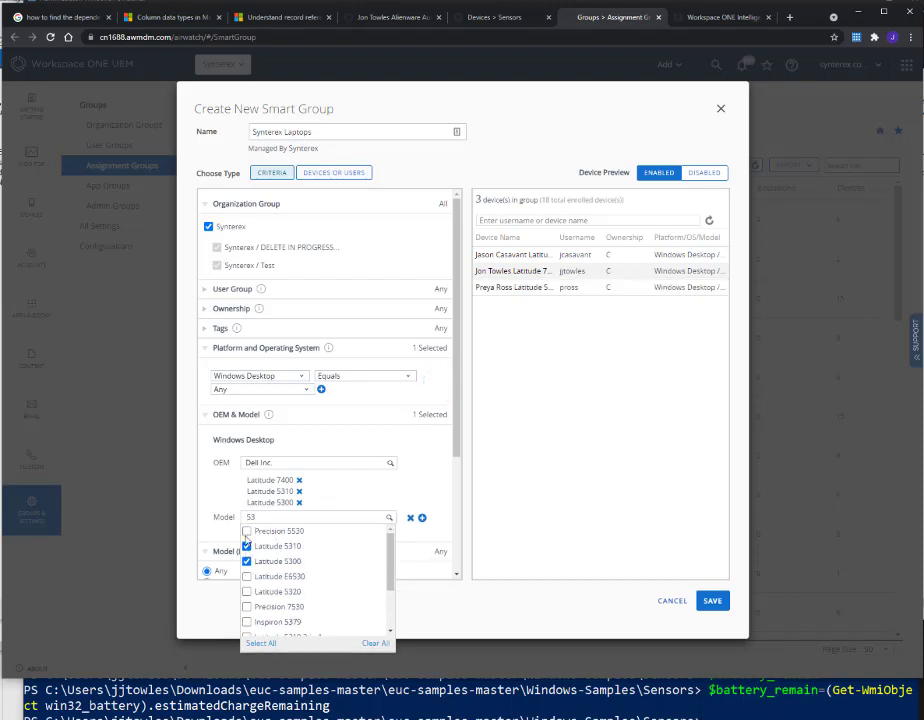
Step: Add all Dell models matching "lati" to the criteria and save the Synterex Laptops smart group
double_click(290, 516)
type("la")
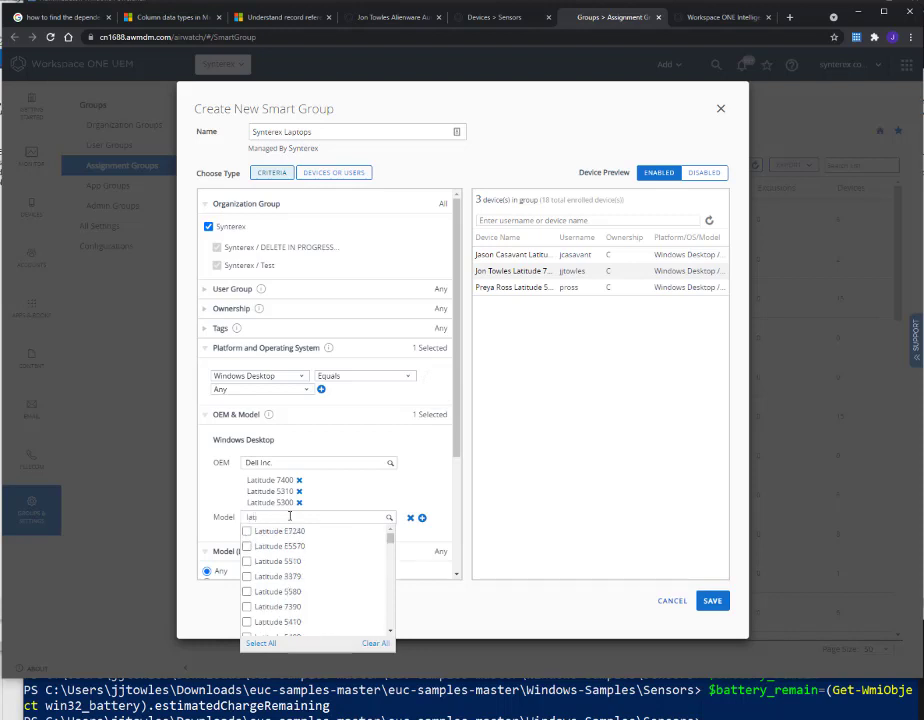
type("ti")
scroll(320, 585, "down", 5)
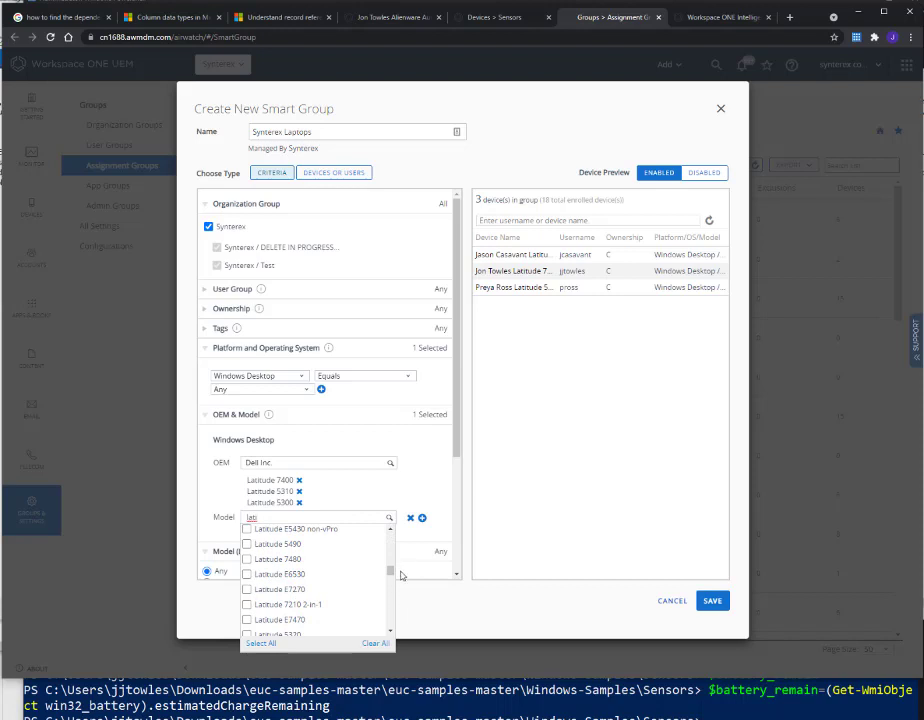
scroll(390, 545, "down", 3)
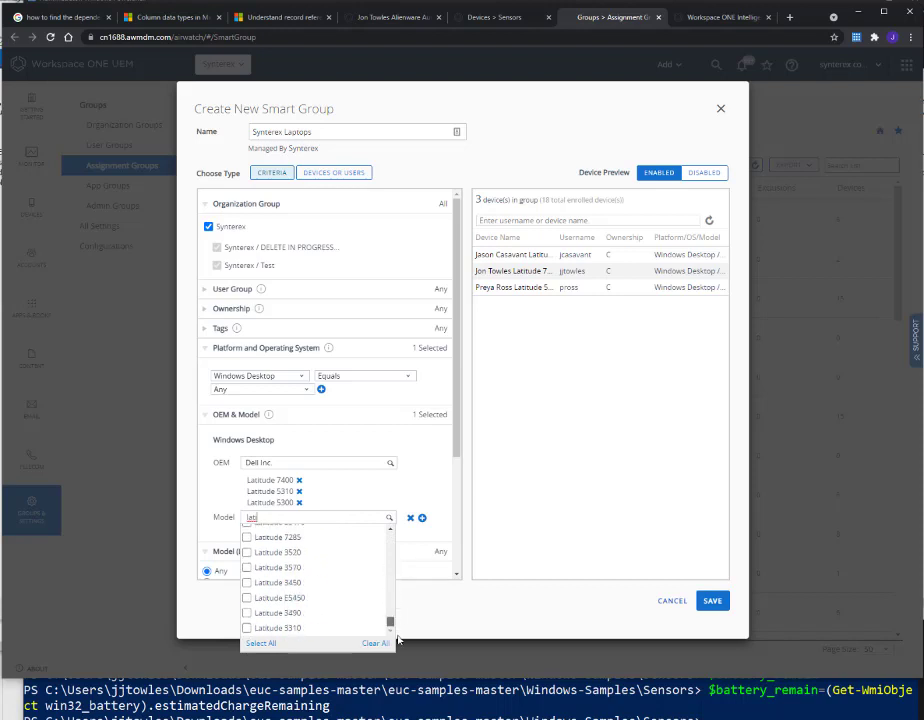
left_click(260, 643)
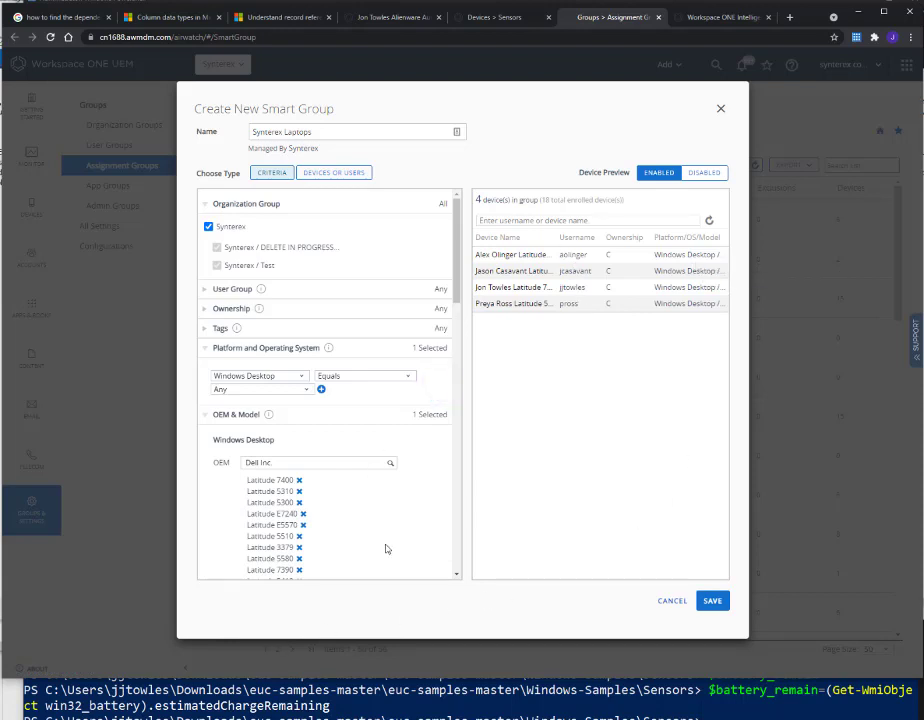
scroll(386, 548, "down", 10)
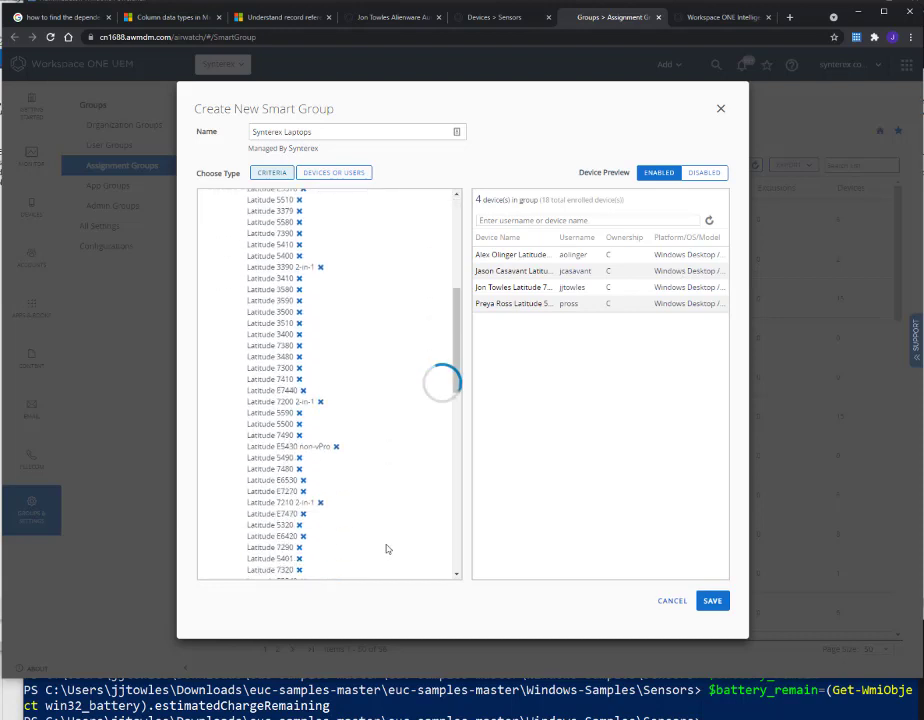
scroll(386, 548, "up", 10)
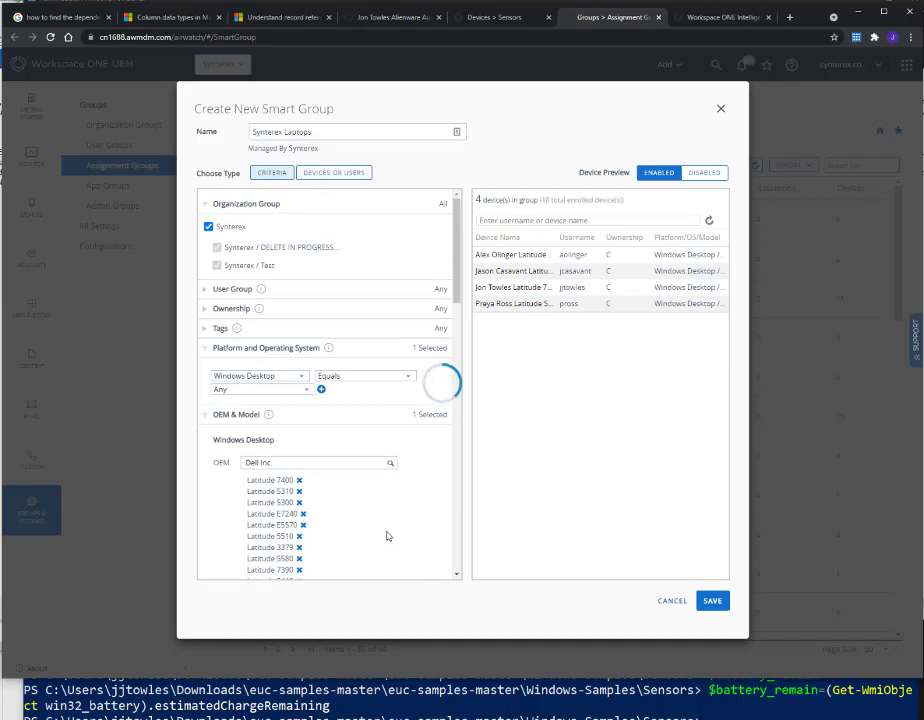
left_click(712, 601)
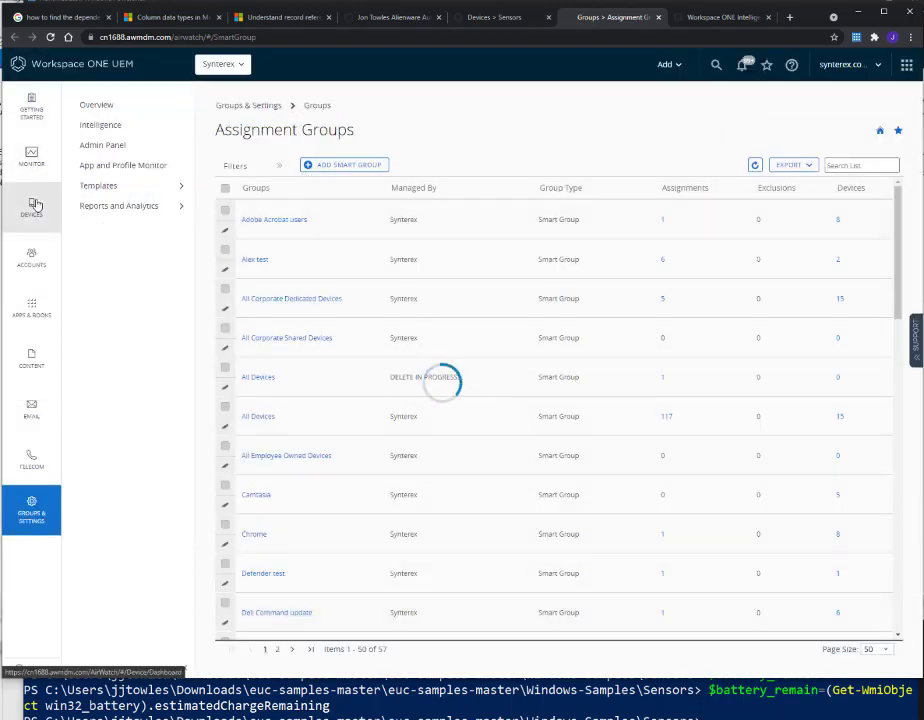
Step: Go to the device sensors list, find the checkbattery sensor on the last page and open its assignments
mouse_move(35, 204)
left_click(130, 267)
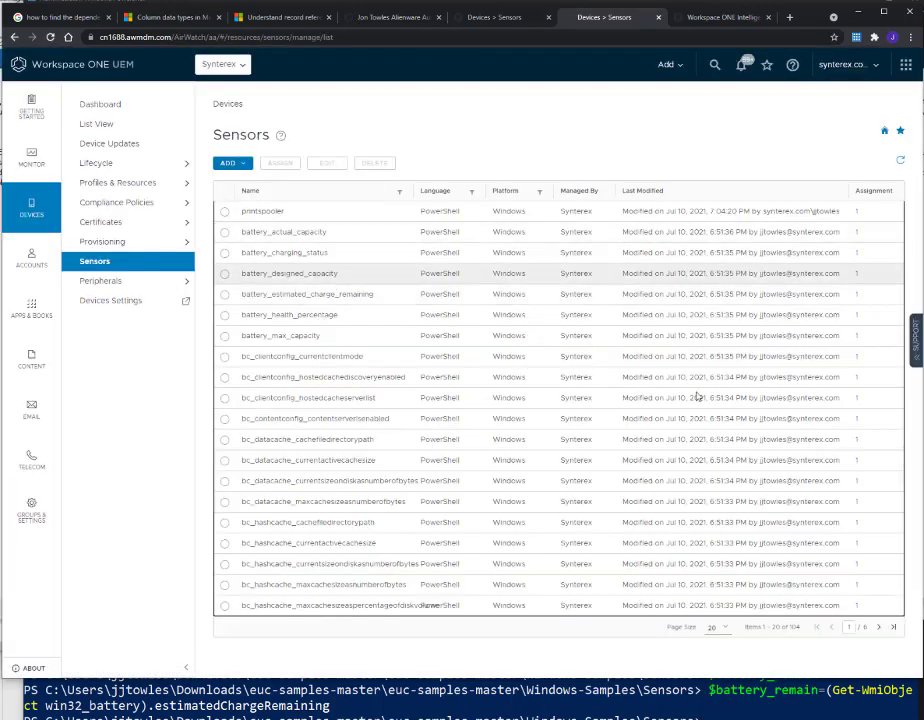
left_click(893, 627)
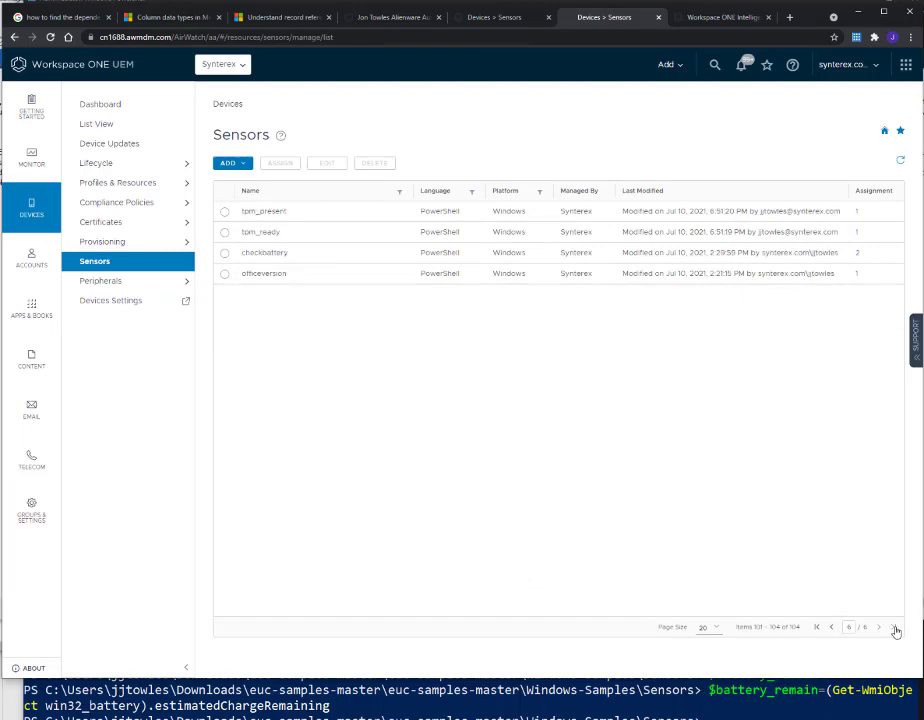
left_click(224, 253)
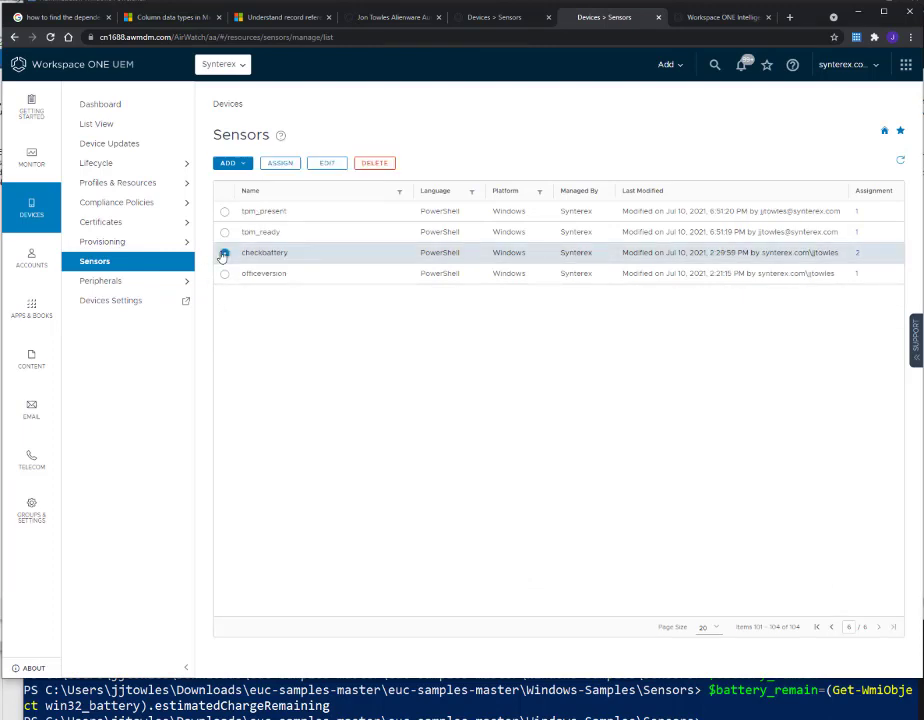
left_click(281, 164)
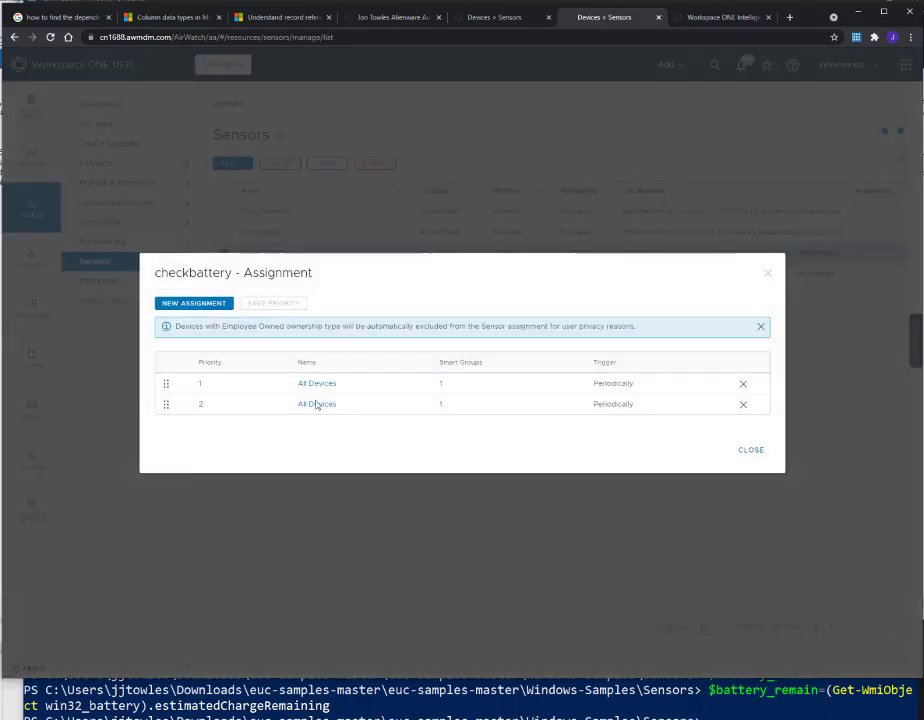
Step: Delete both All Devices assignments from the checkbattery sensor
left_click(742, 405)
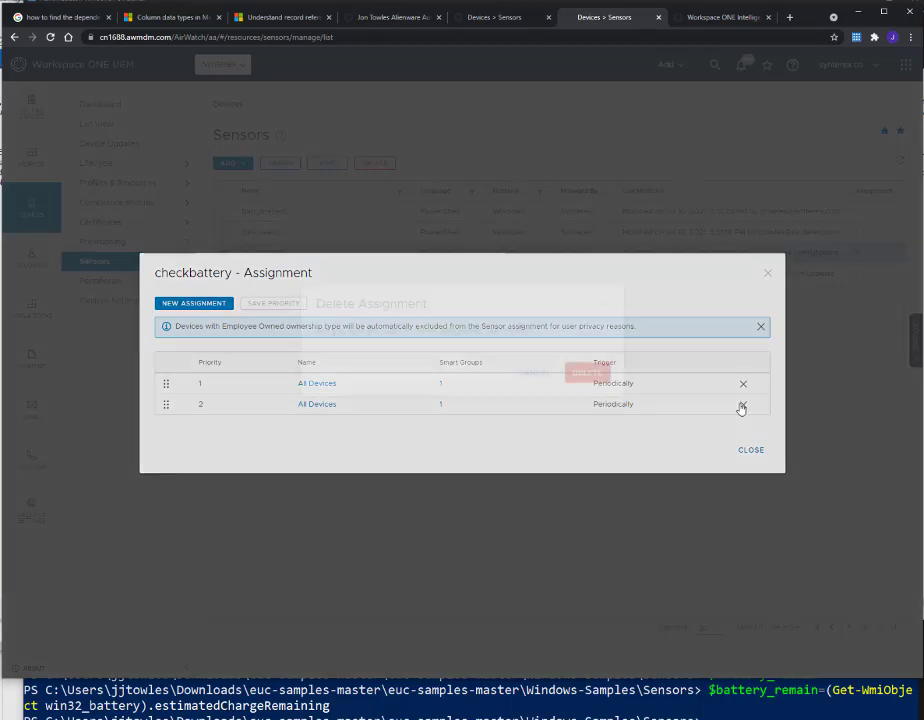
left_click(588, 396)
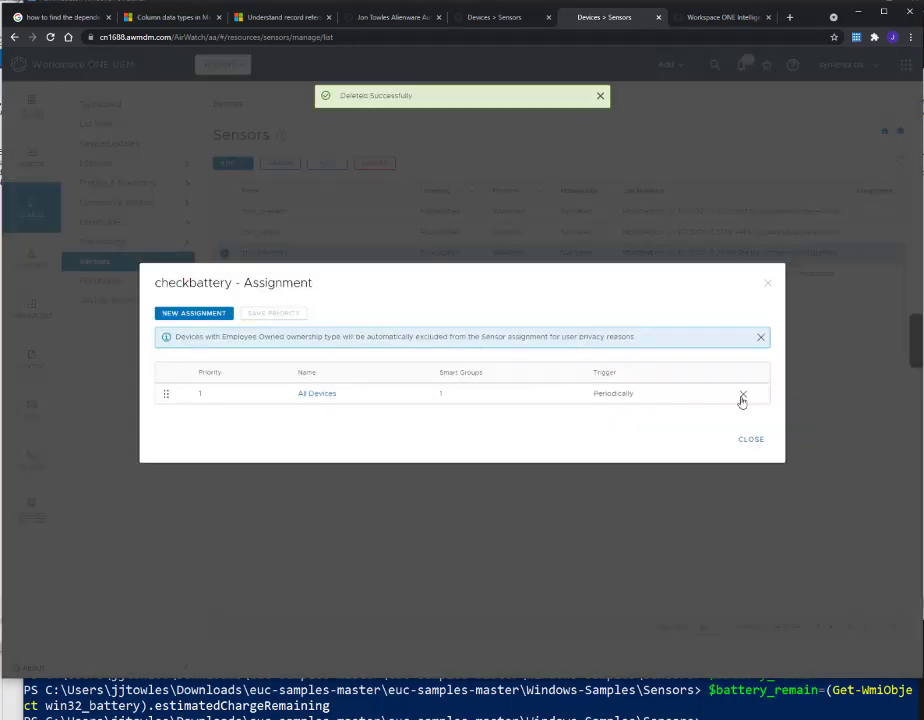
left_click(742, 395)
left_click(588, 396)
Step: Create a checkbattery assignment named Synterex Laptops for the Synterex Laptops smart group, keeping the Schedule trigger, and close the assignments
left_click(196, 322)
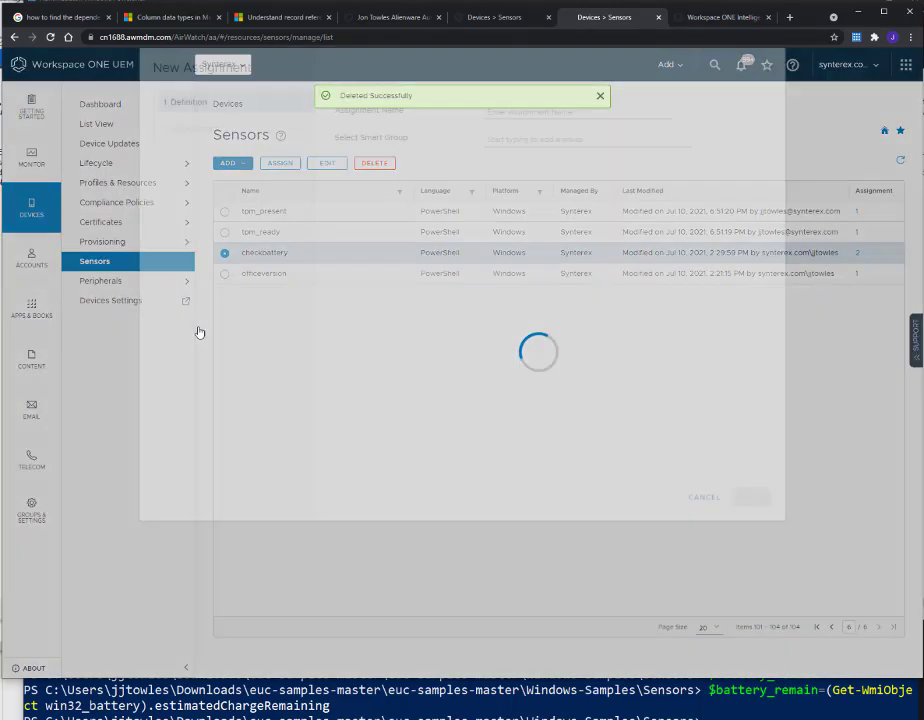
left_click(556, 219)
type("s")
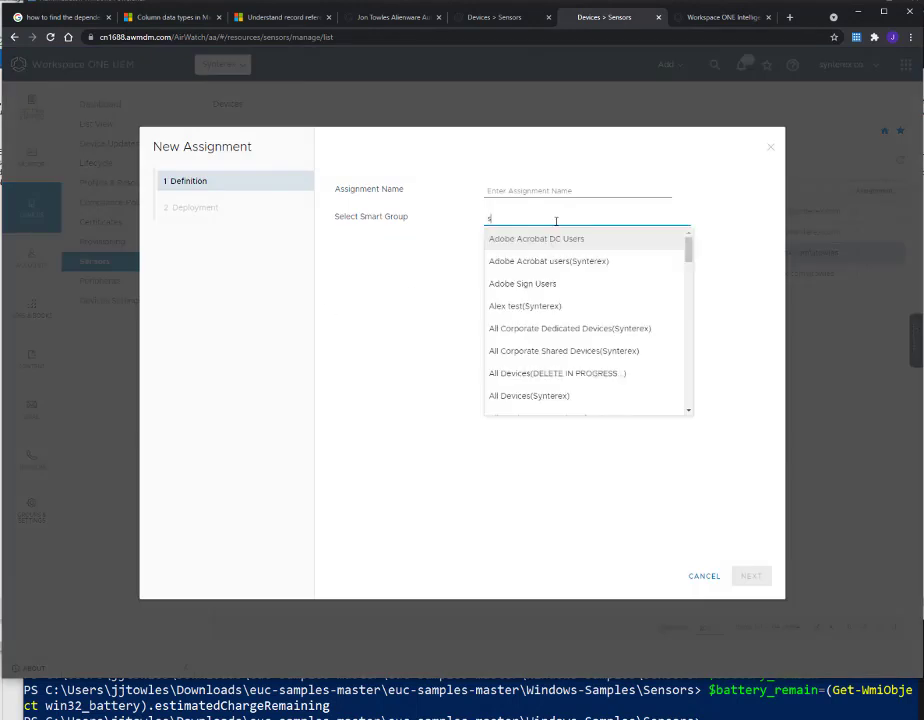
type("ynterex la")
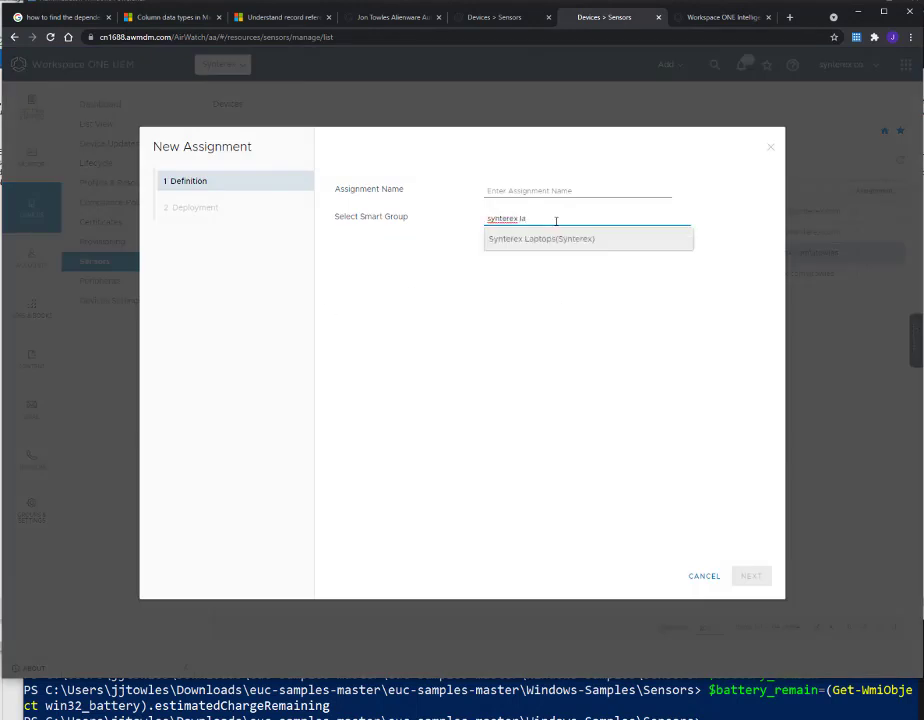
left_click(559, 241)
left_click(553, 192)
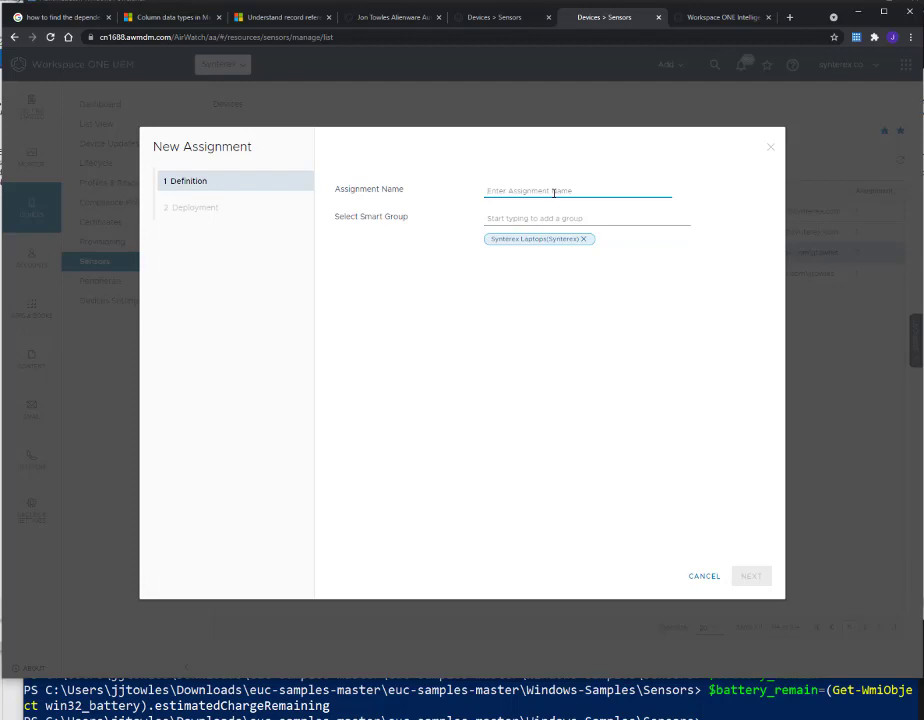
type("Synterex Laptops")
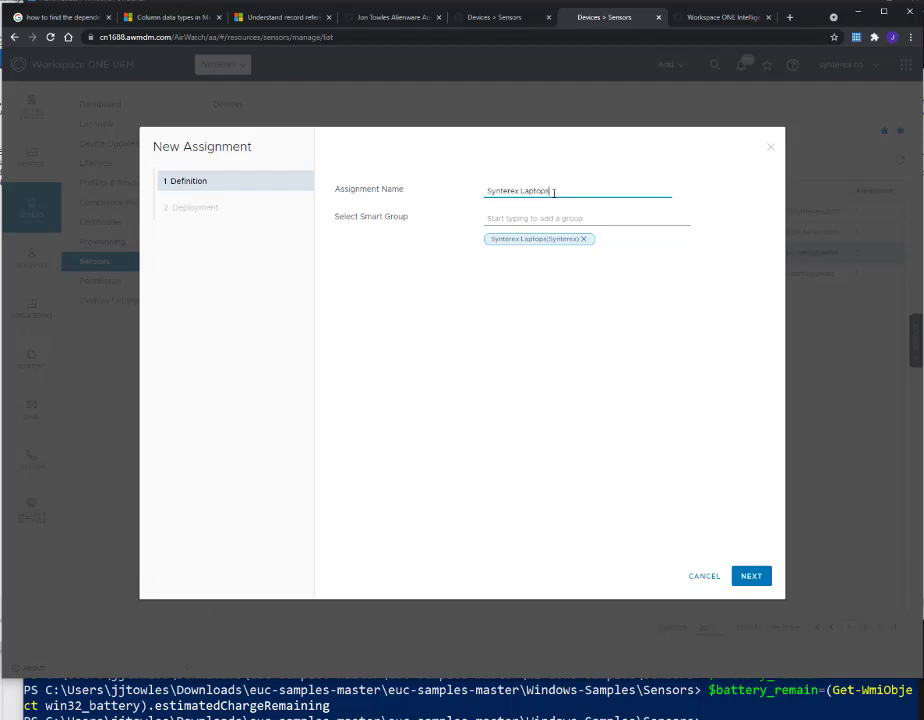
left_click(751, 577)
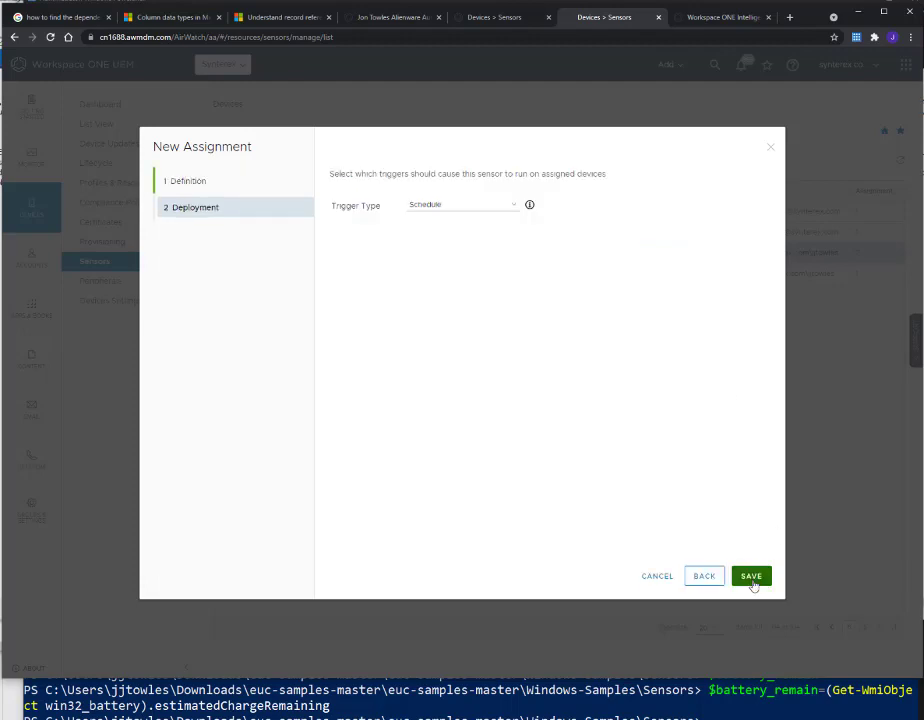
left_click(751, 577)
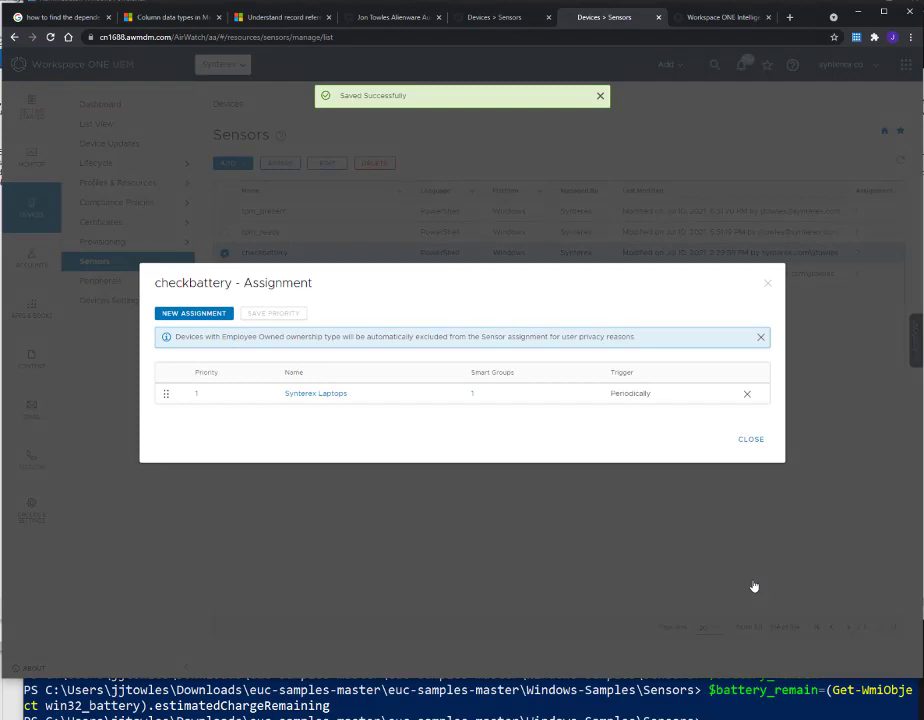
left_click(748, 441)
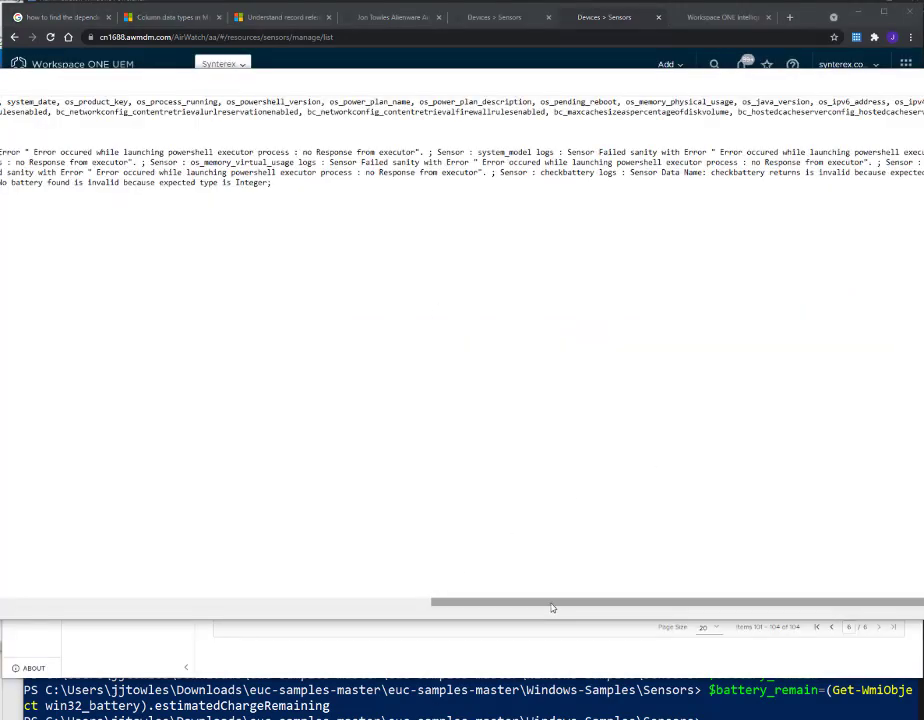
Step: Read through the sensor error log in Notepad for the checkbattery entry and close it without saving
left_click_drag(553, 602, 606, 601)
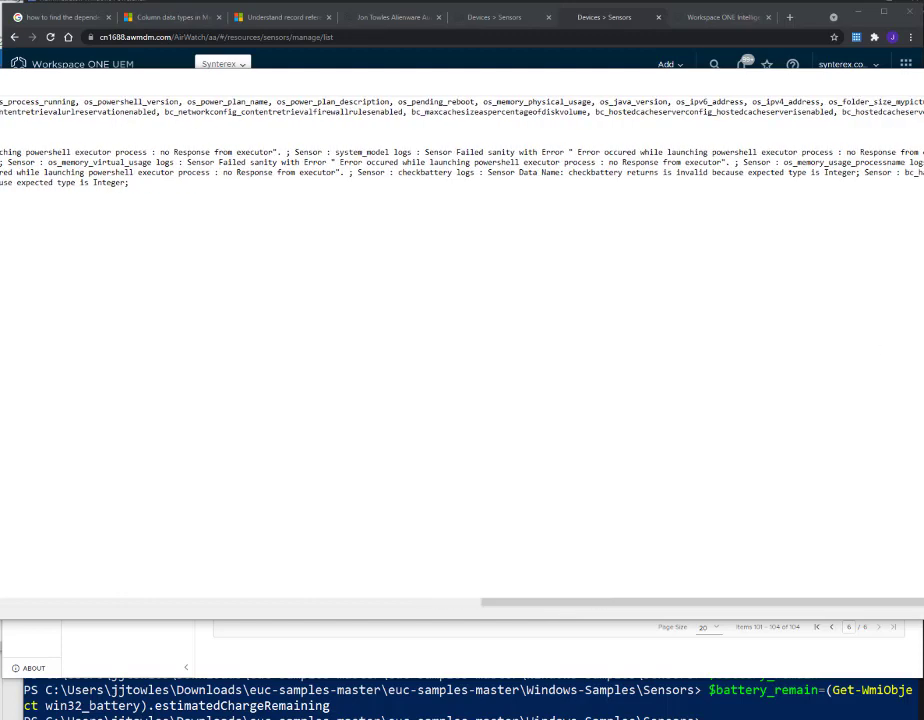
left_click_drag(739, 604, 687, 581)
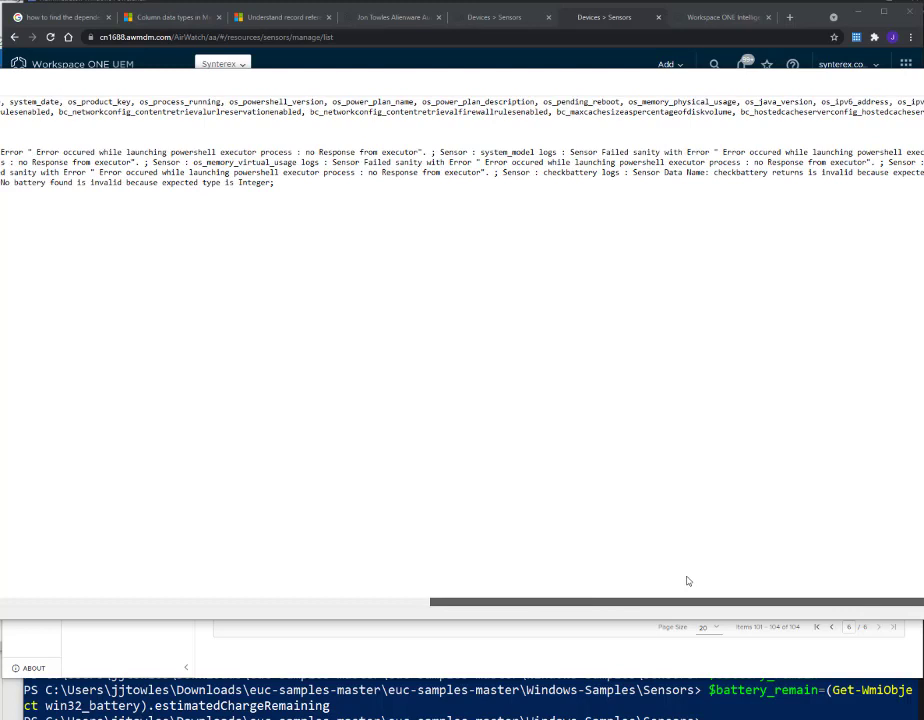
left_click_drag(687, 581, 49, 548)
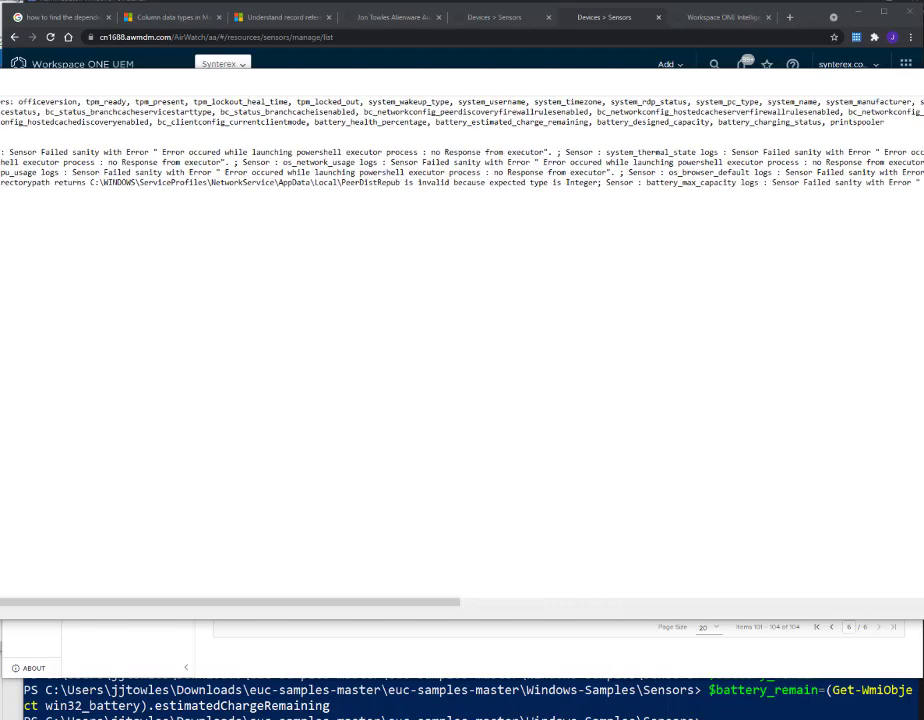
key("alt+F4")
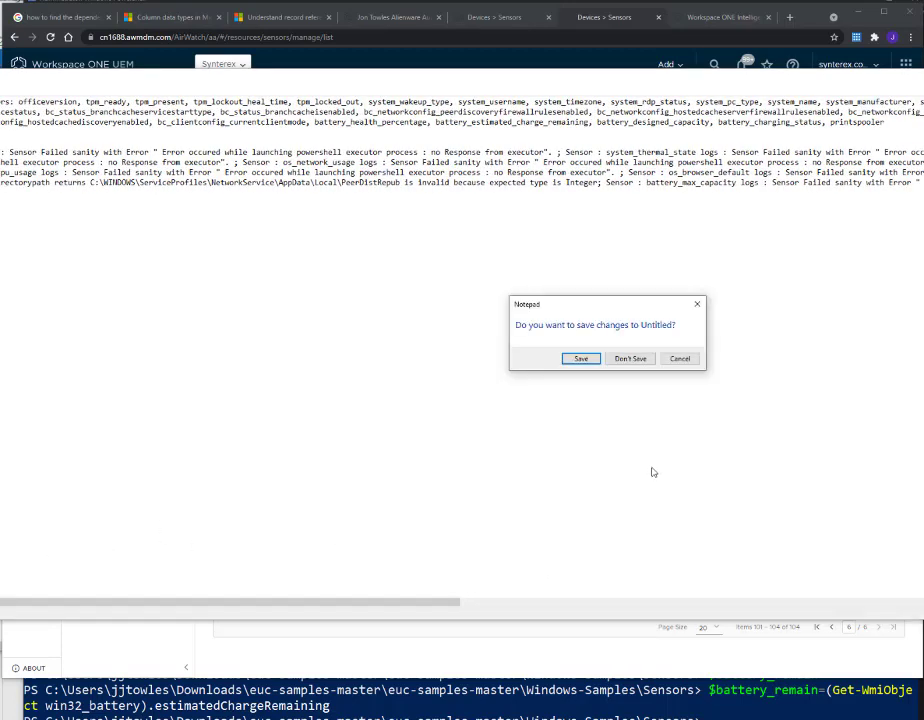
left_click(630, 358)
Step: Open the first "Sample Received with Errors" event data in the Alienware's event log, copy its message into Notepad to read, and close the event data
left_click(498, 22)
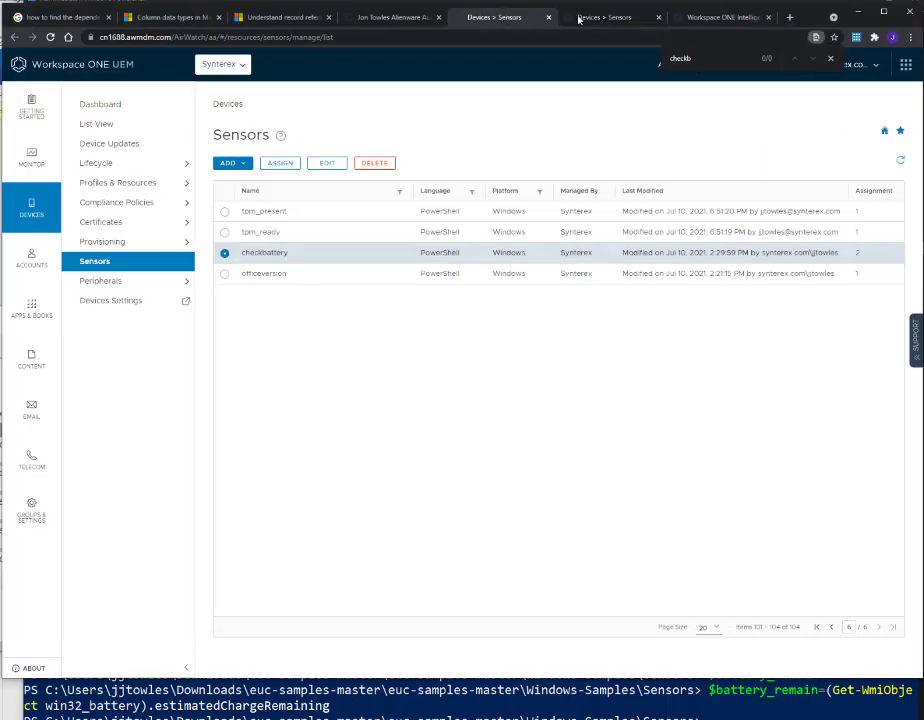
left_click(347, 17)
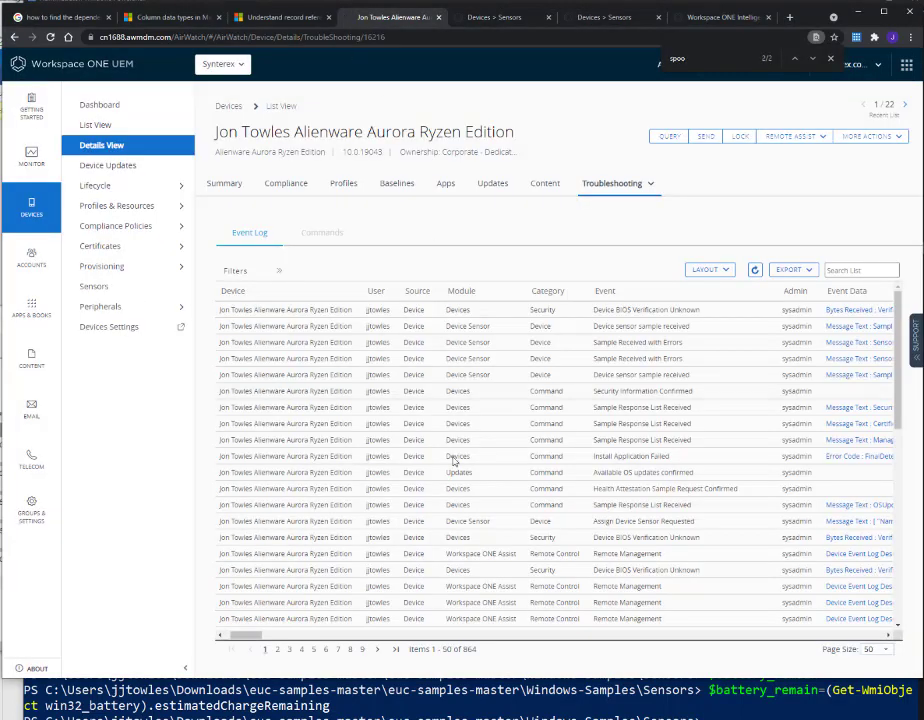
left_click(852, 342)
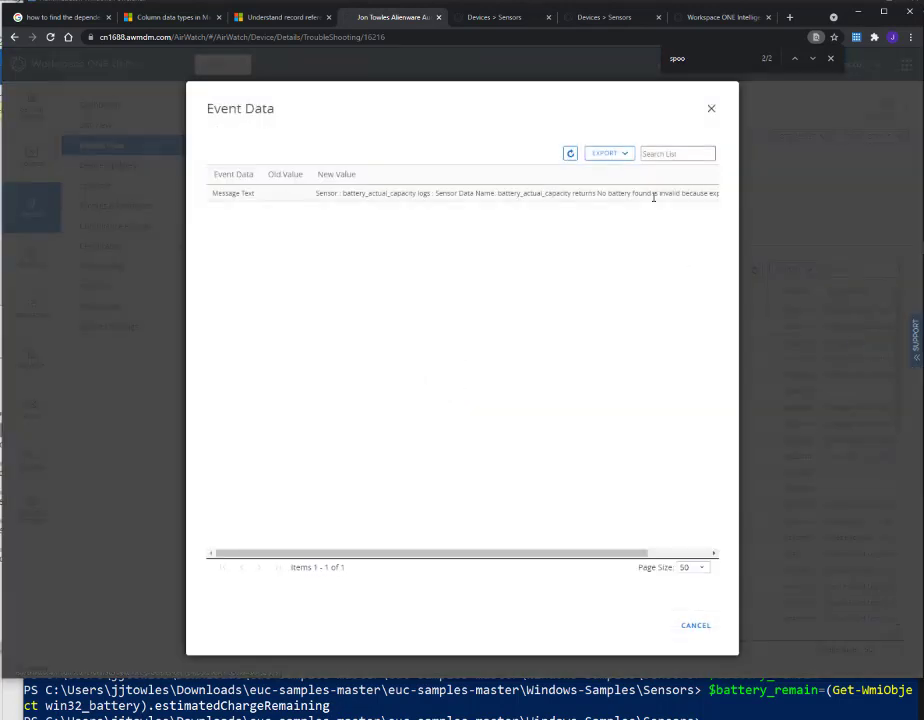
triple_click(653, 197)
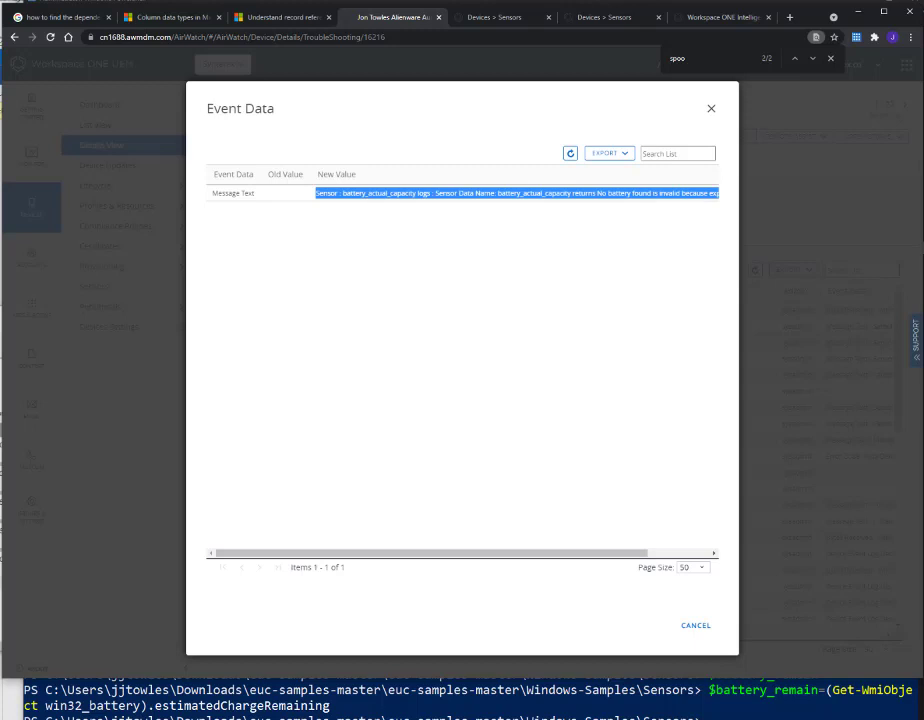
left_click(321, 712)
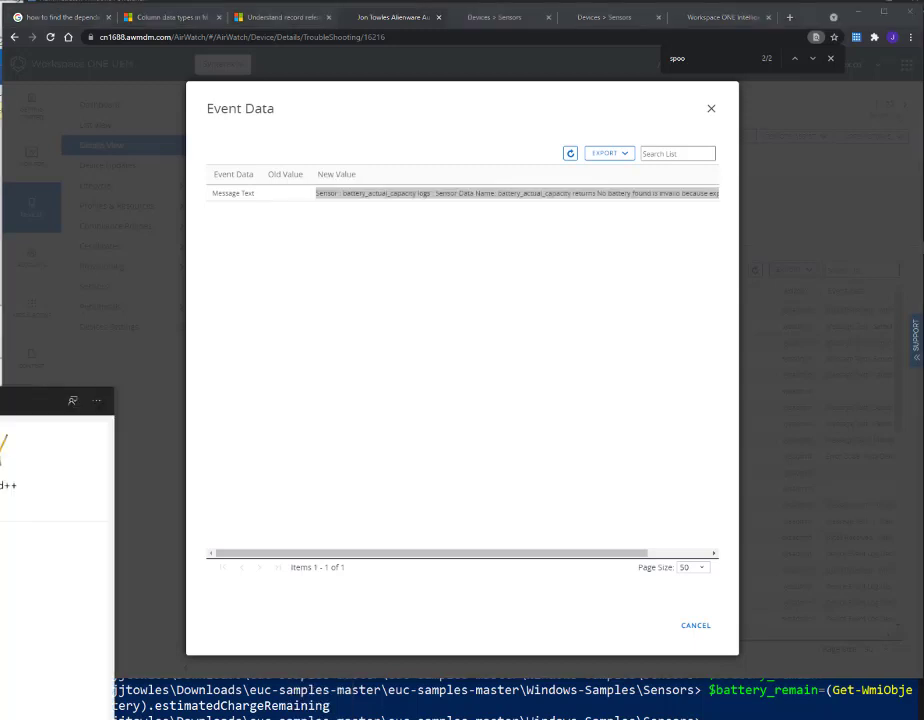
key("super+Up")
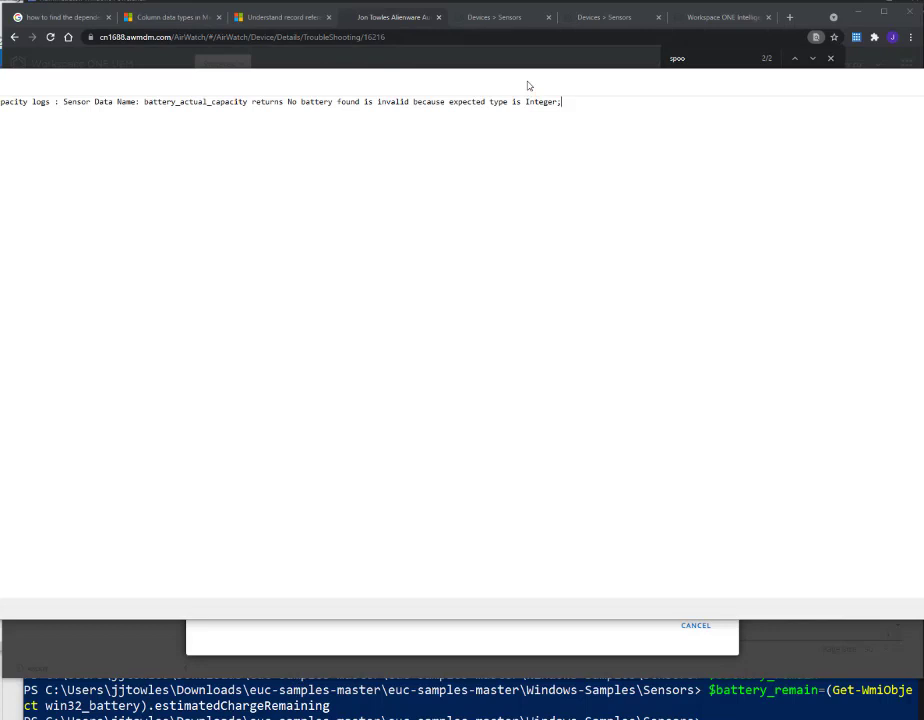
left_click_drag(529, 85, 559, 260)
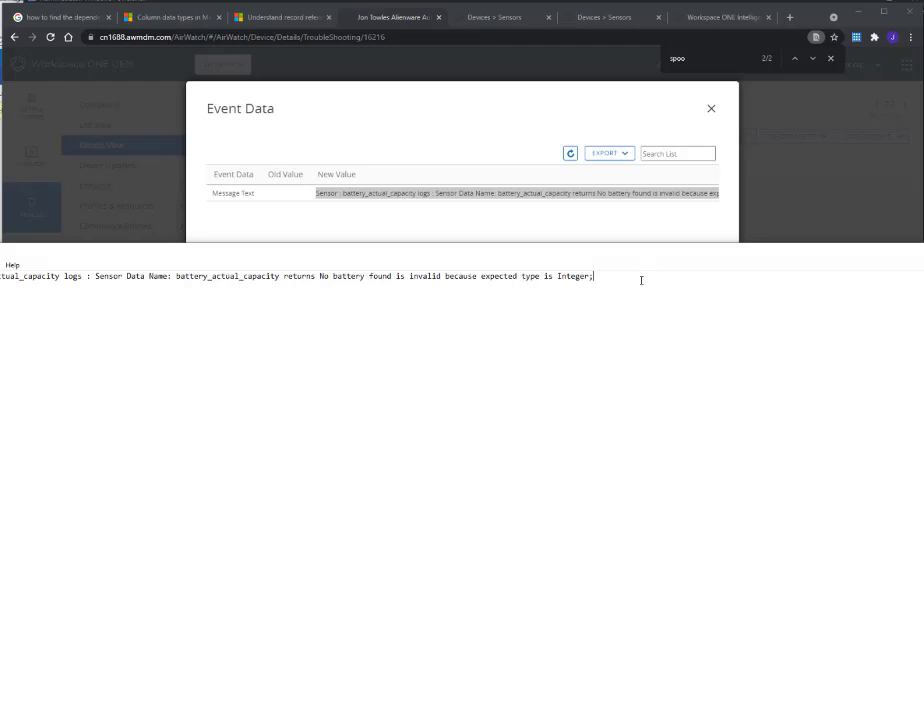
left_click(596, 193)
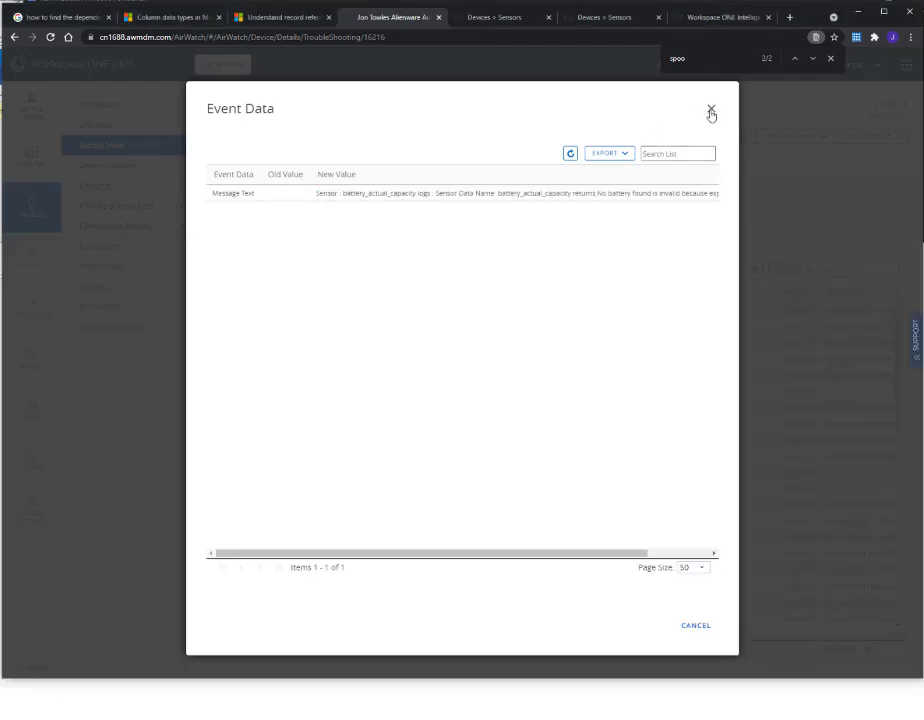
left_click(711, 108)
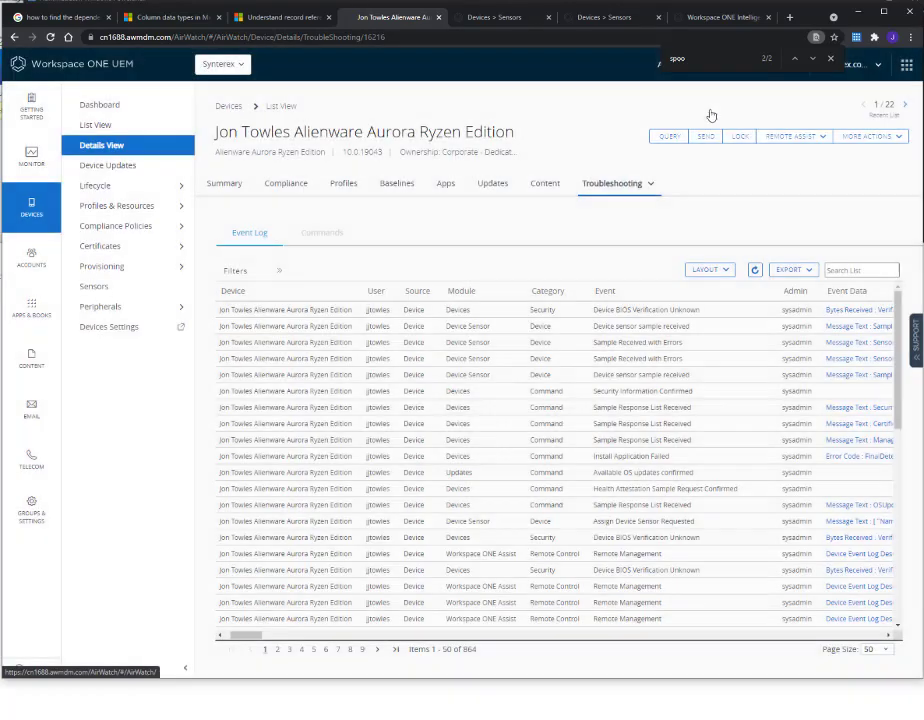
Step: Return to the device sensors list showing checkbattery and dismiss the find-in-page search
left_click(128, 286)
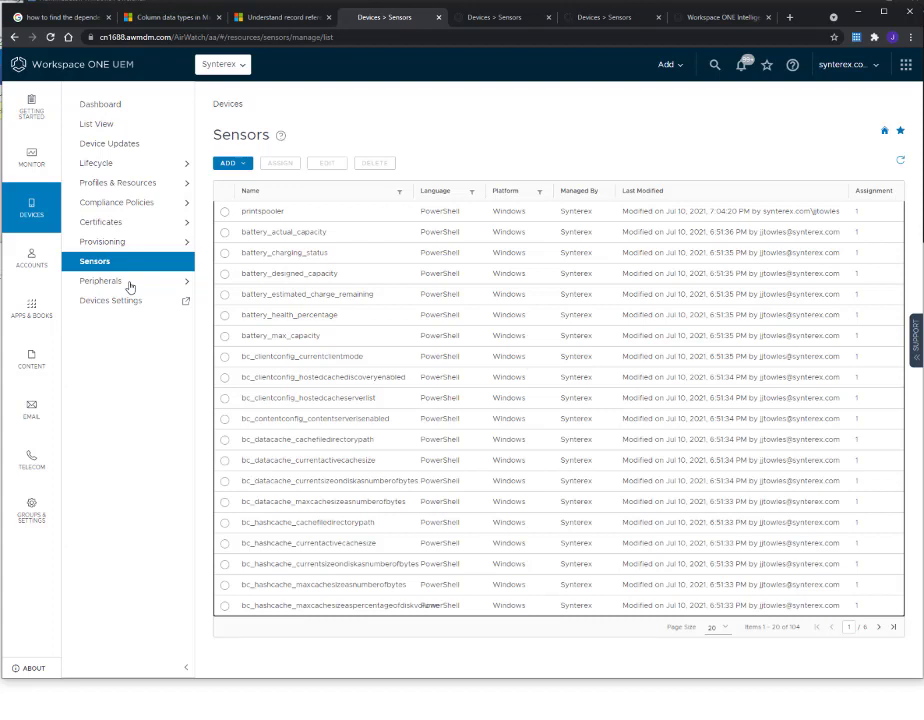
left_click(476, 18)
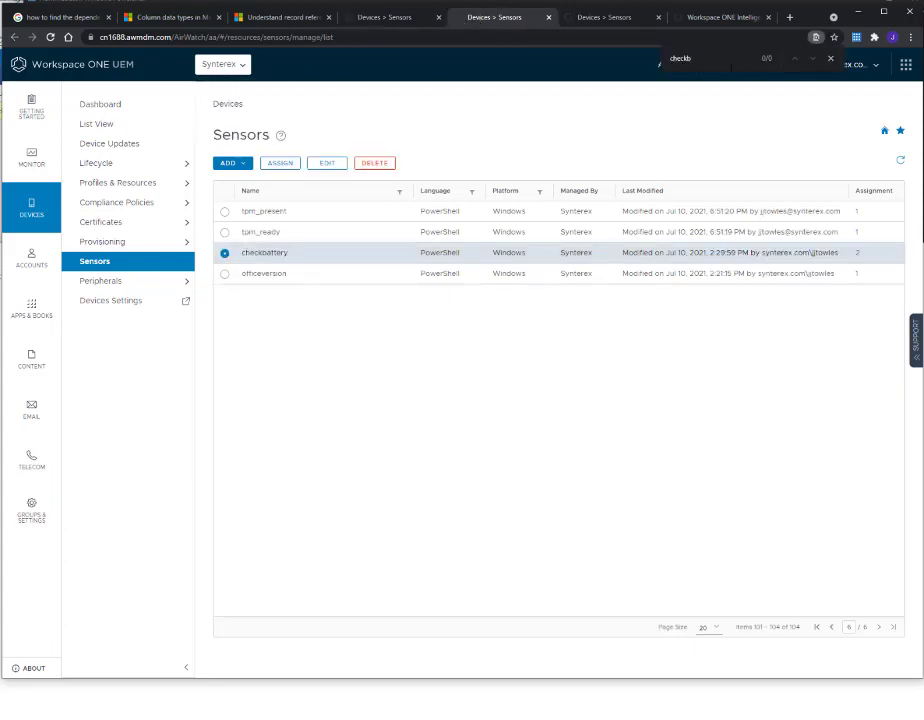
left_click(830, 59)
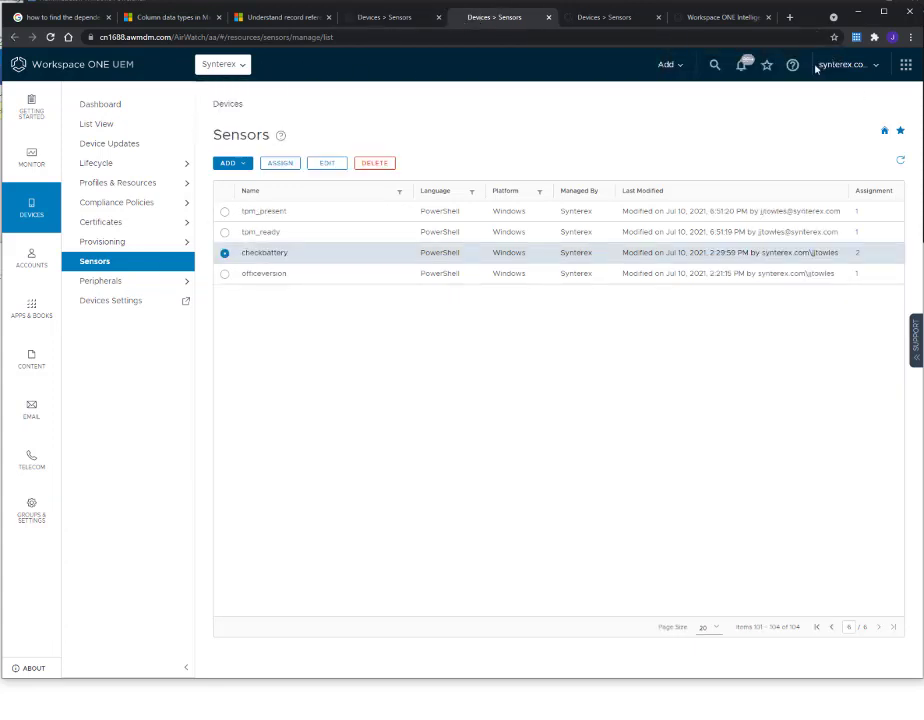
Step: Search the console for devices by the user's last name, open the Surface Book 3 details and show its additional sections
left_click(714, 66)
type("towles")
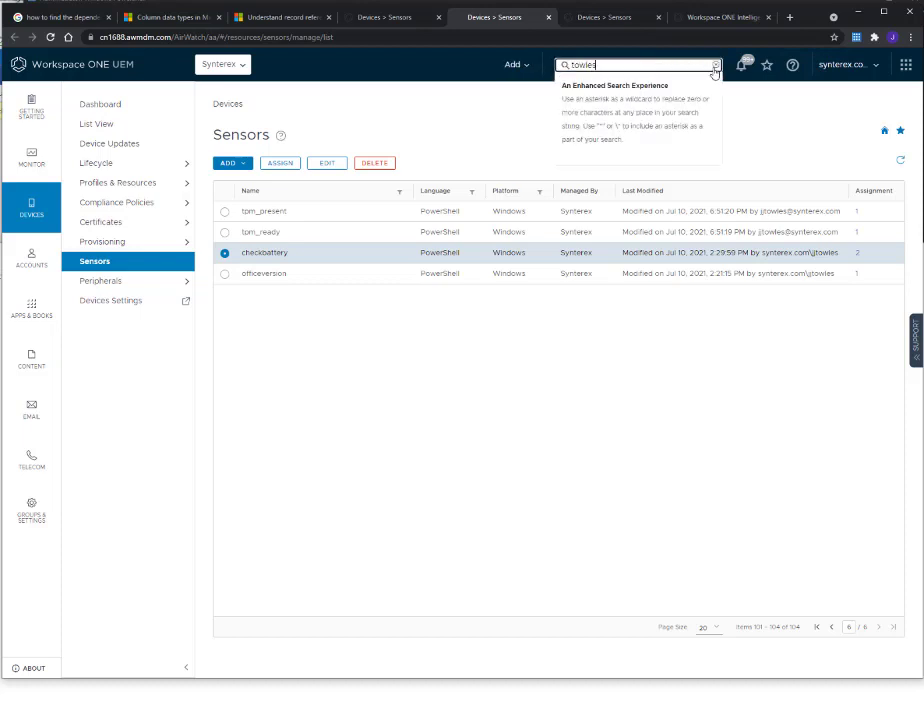
key("Return")
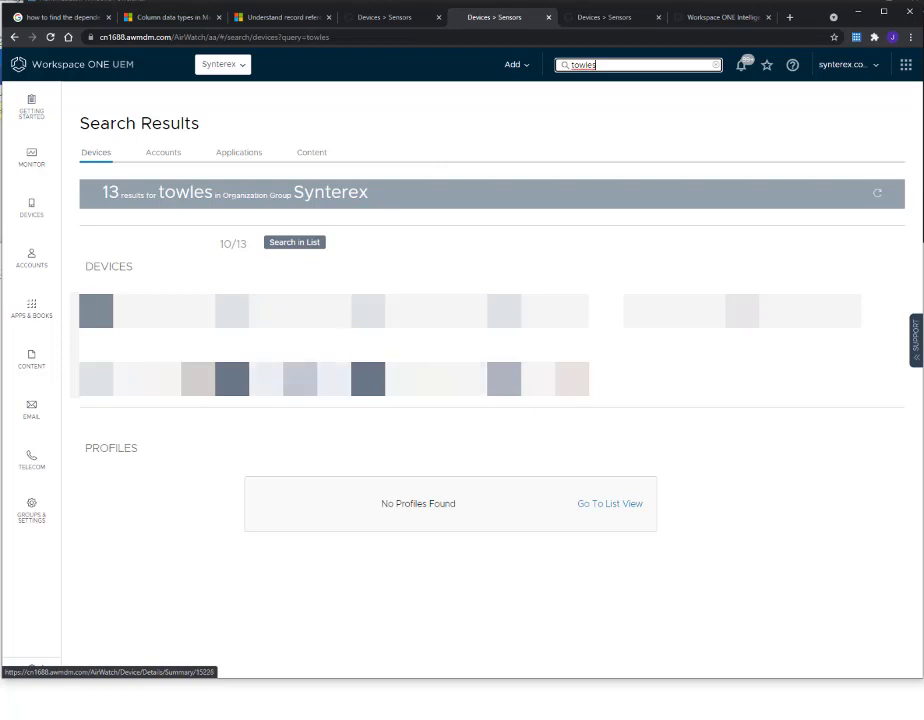
left_click(293, 378)
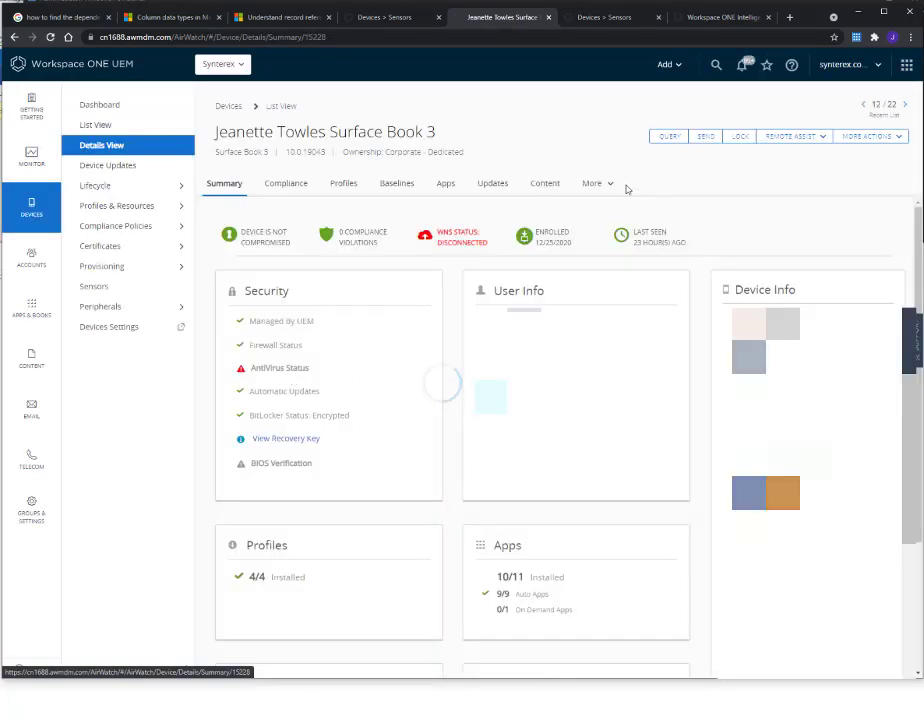
left_click(611, 184)
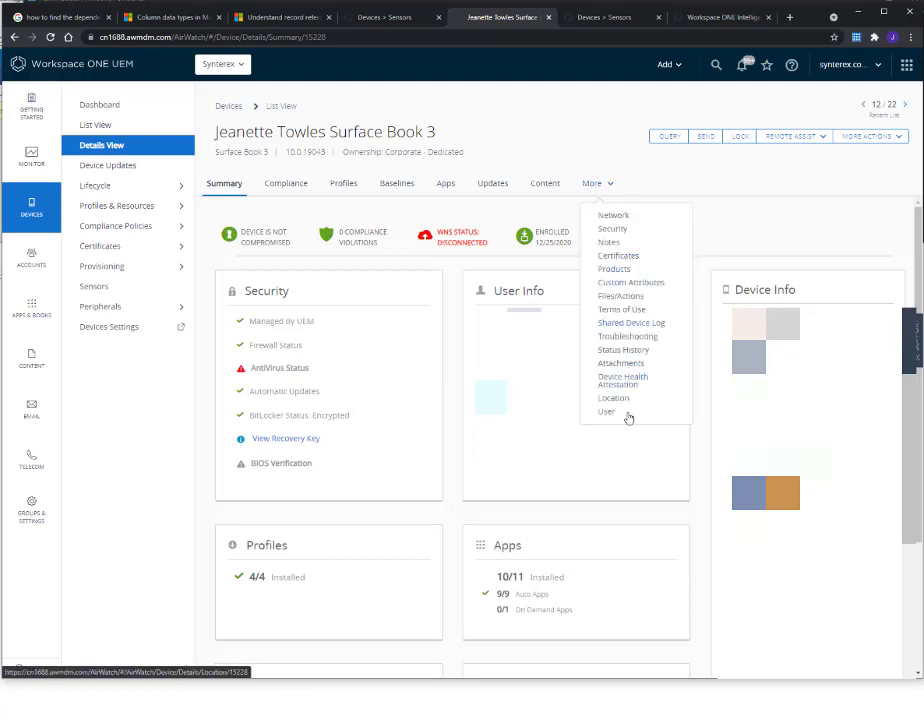